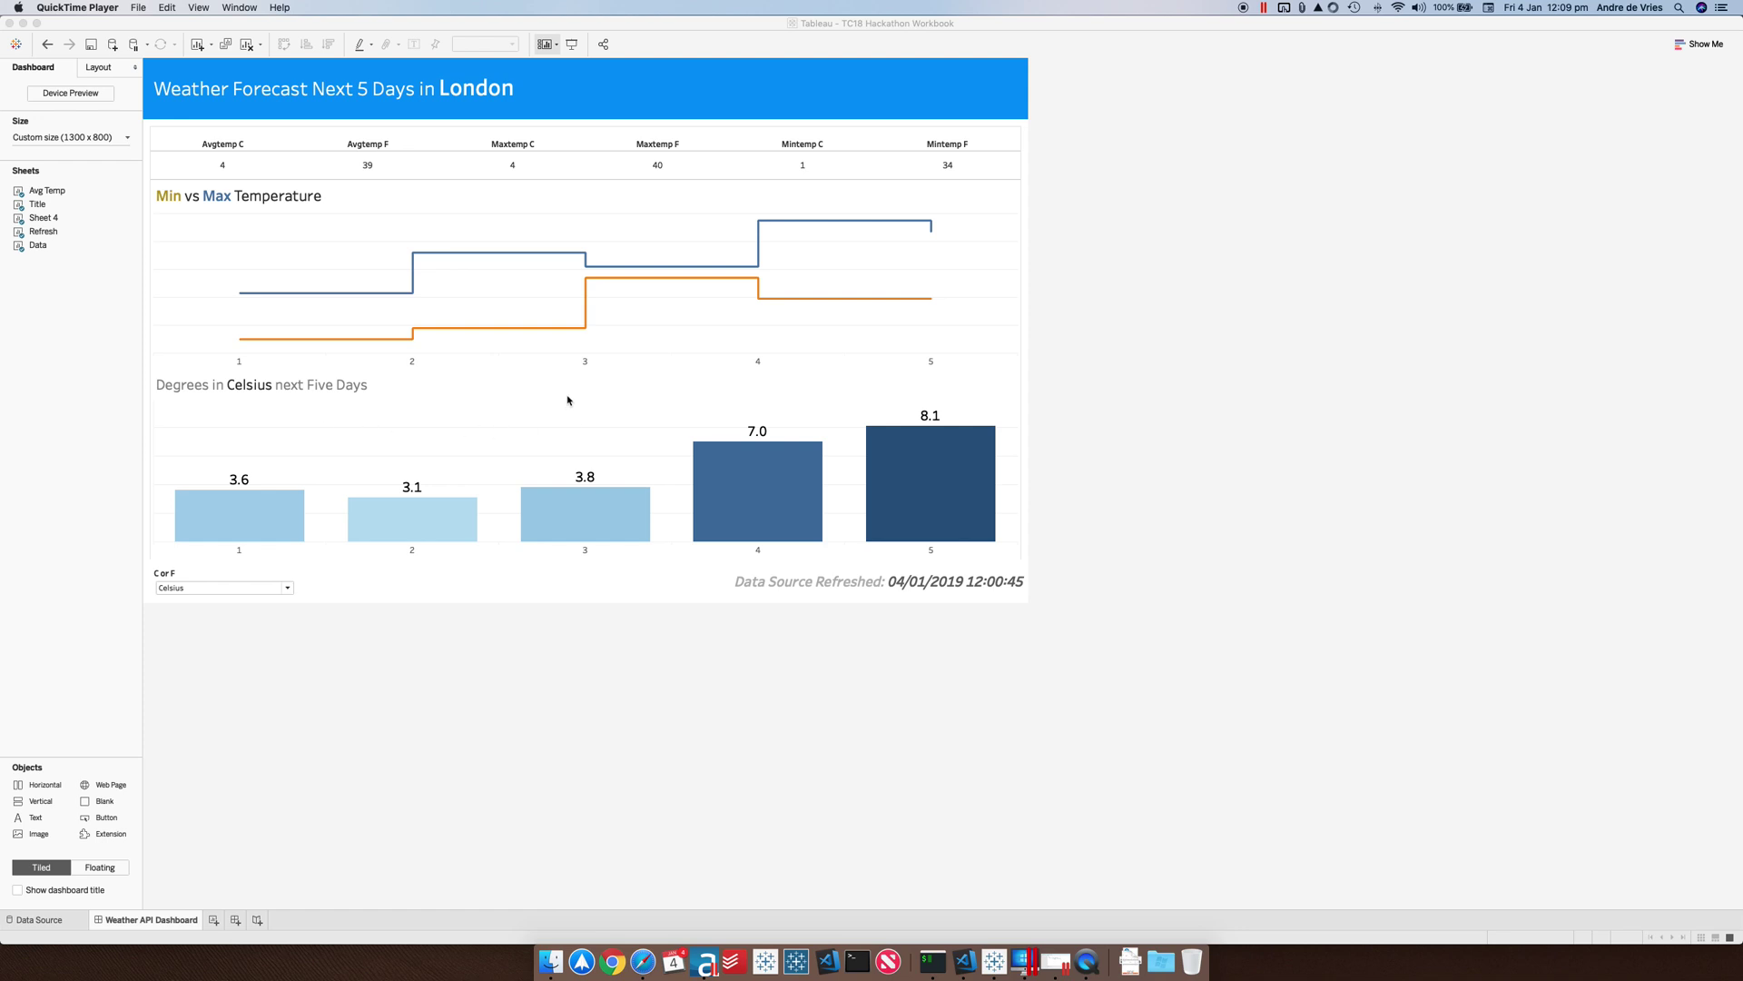
# - Review the Alteryx workflow and the weather API website, then return to the Tableau dashboard
pyautogui.click(1192, 412)
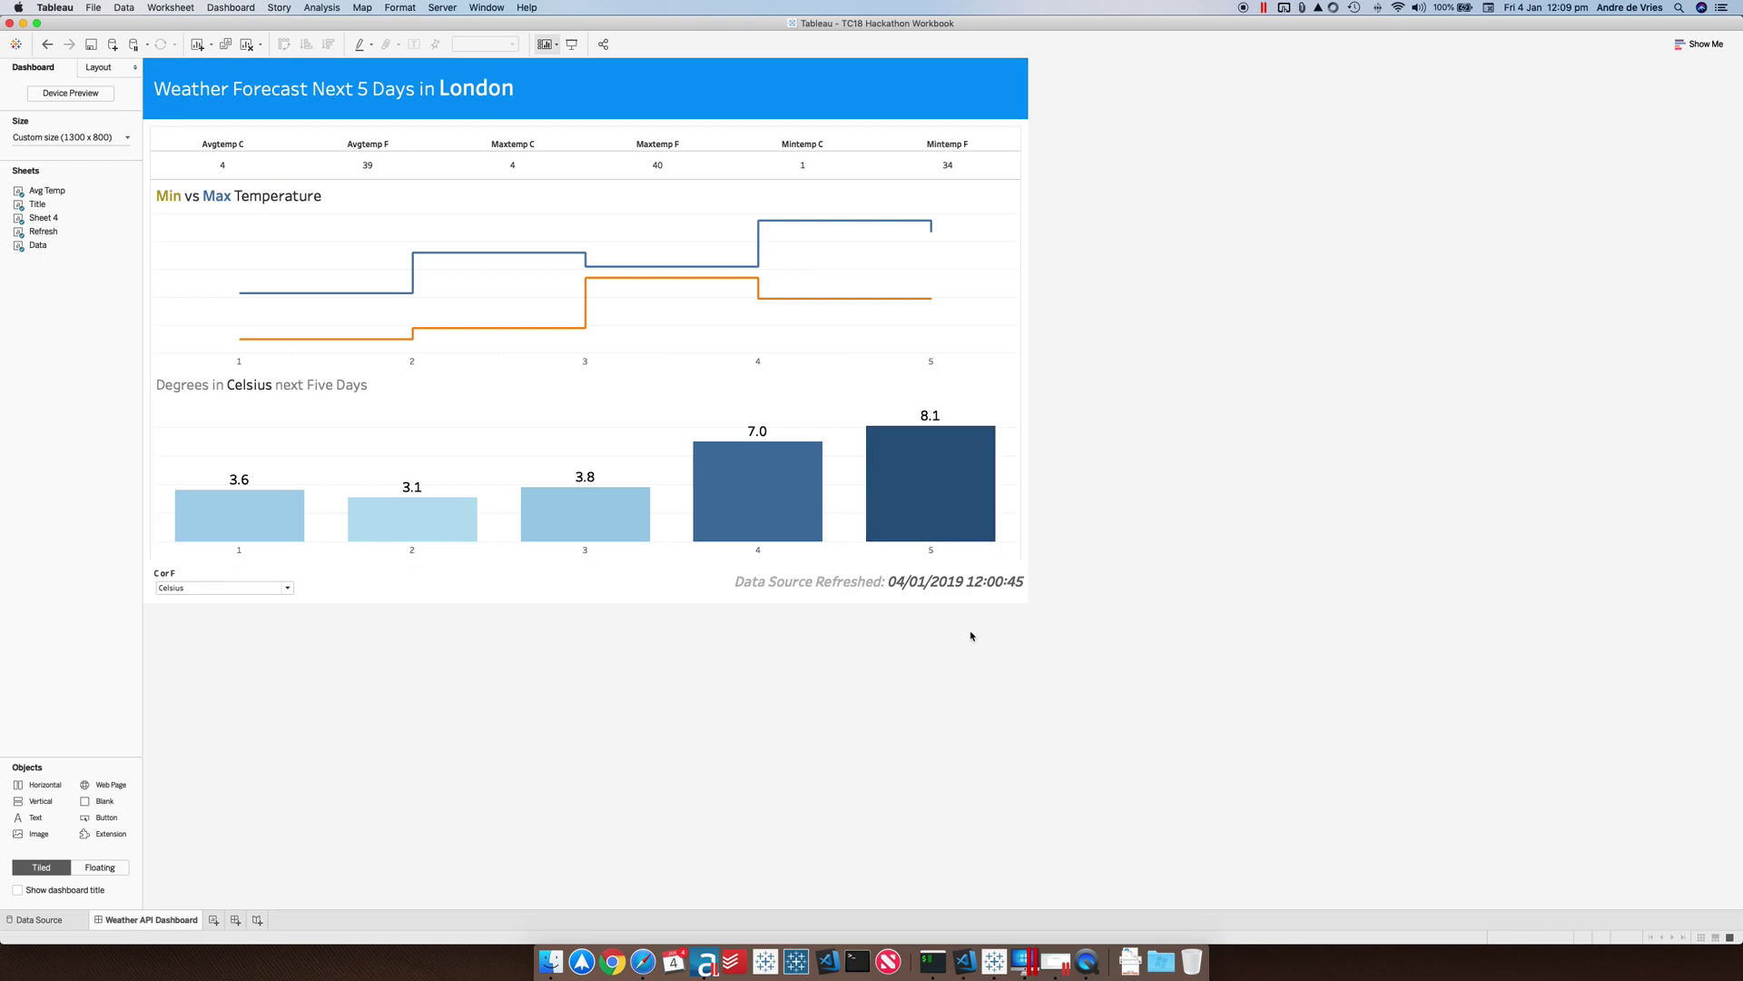
pyautogui.click(1056, 962)
pyautogui.click(629, 537)
pyautogui.press('super+Tab')
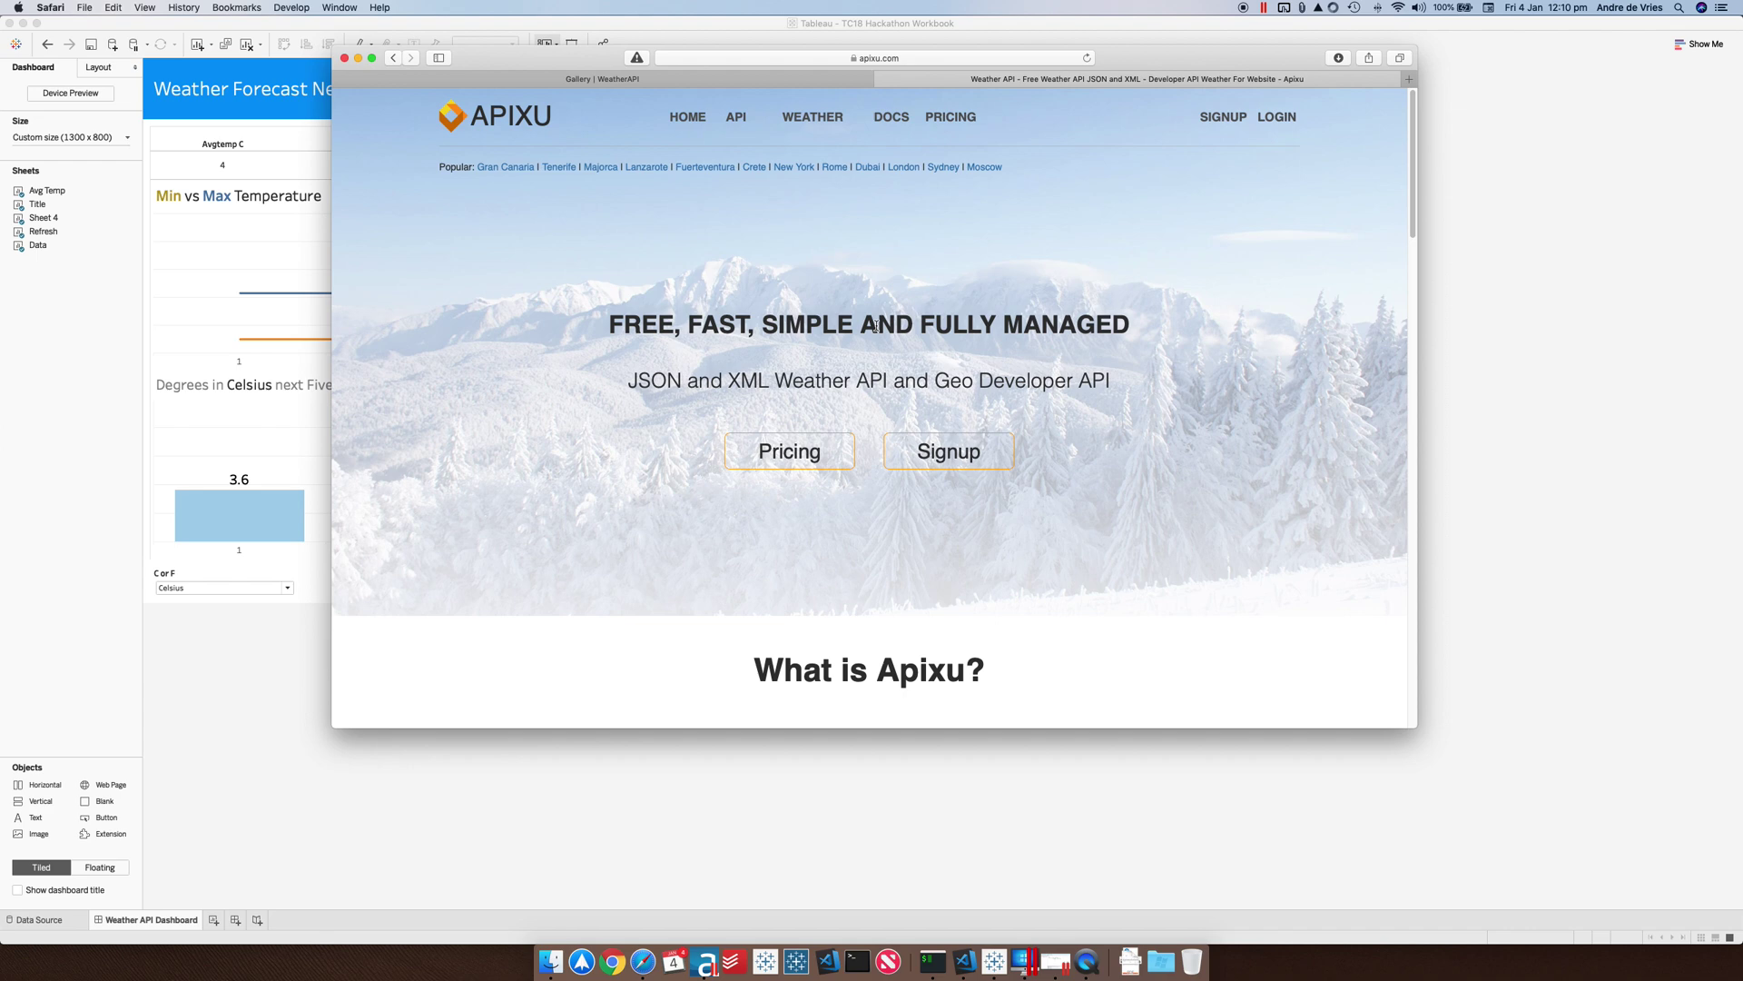
pyautogui.click(962, 824)
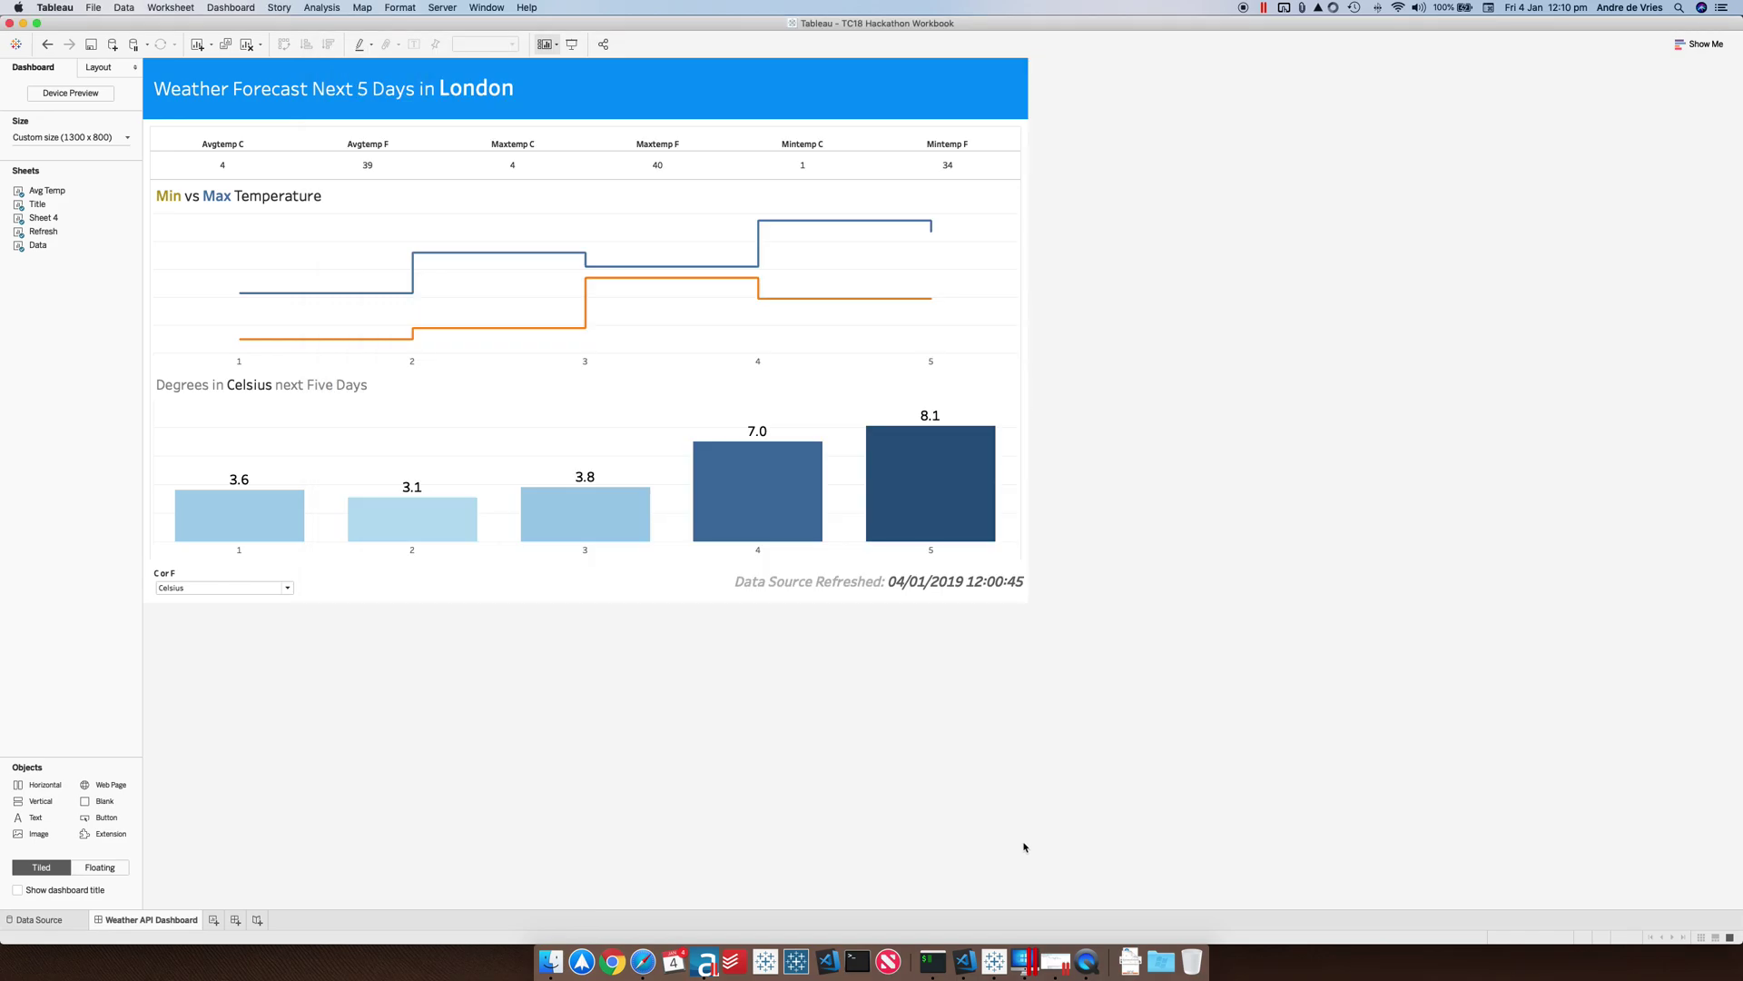
# - Preview the WeatherAPI workflow's City prompt as an analytic app in Alteryx Designer without running it
pyautogui.click(1056, 964)
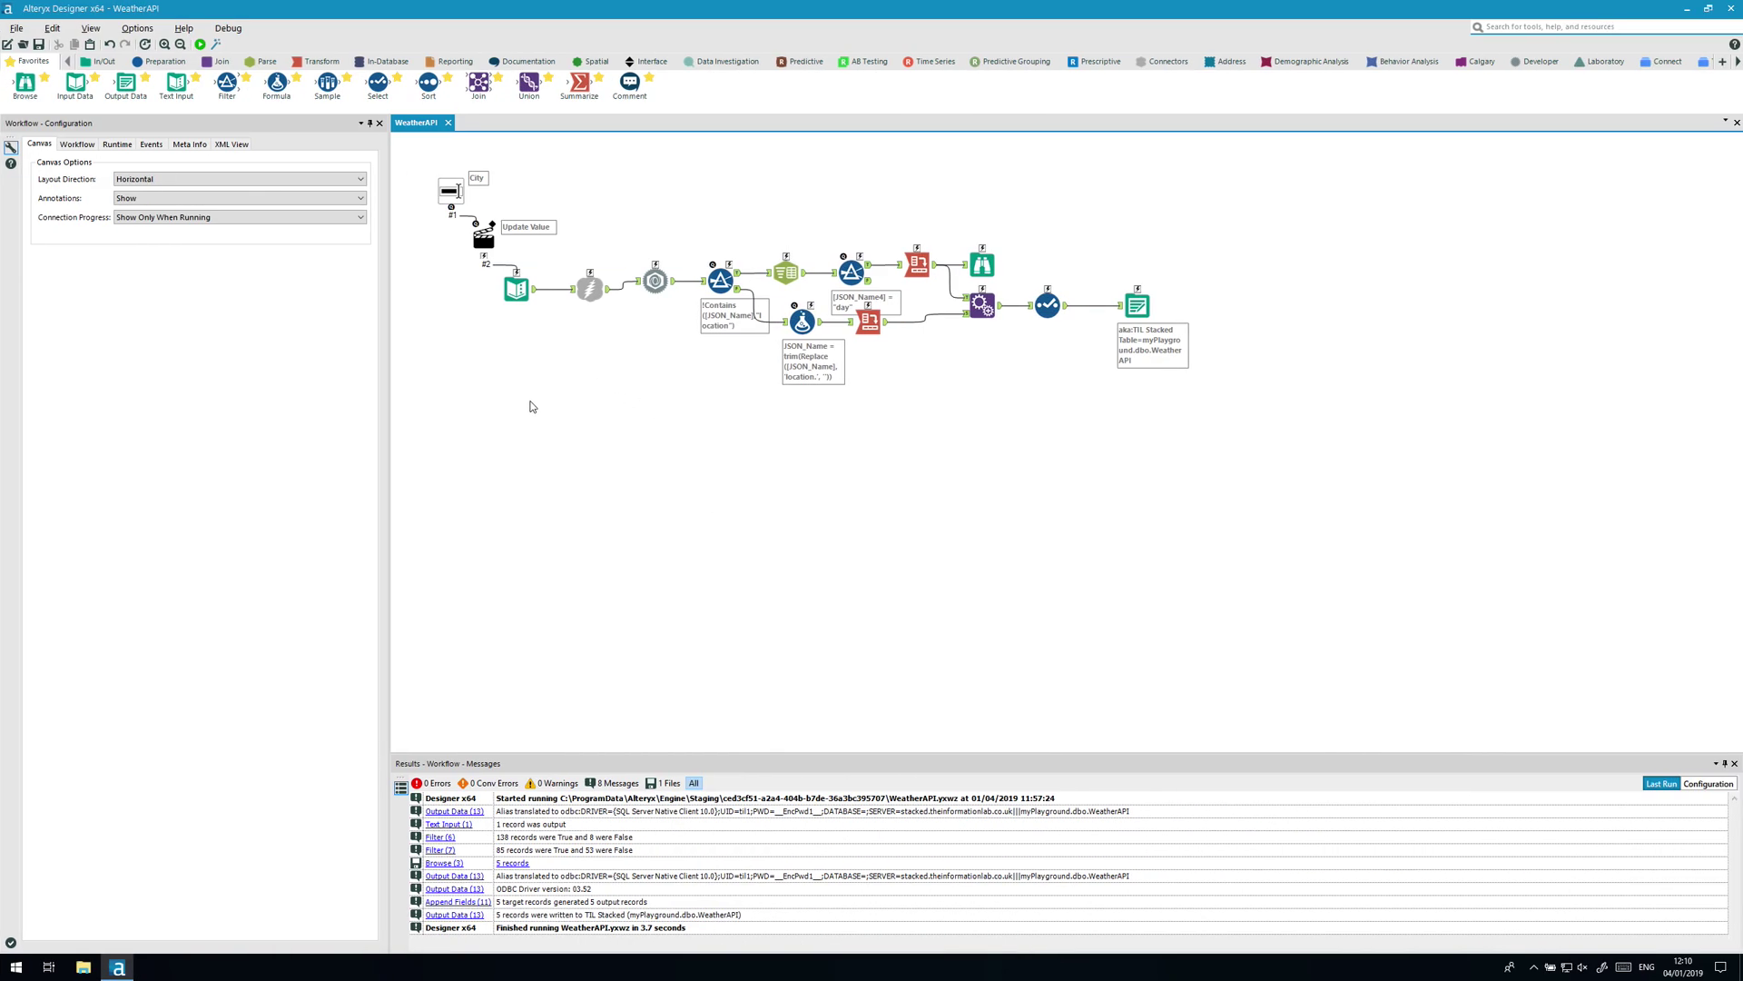
pyautogui.click(216, 43)
pyautogui.click(719, 402)
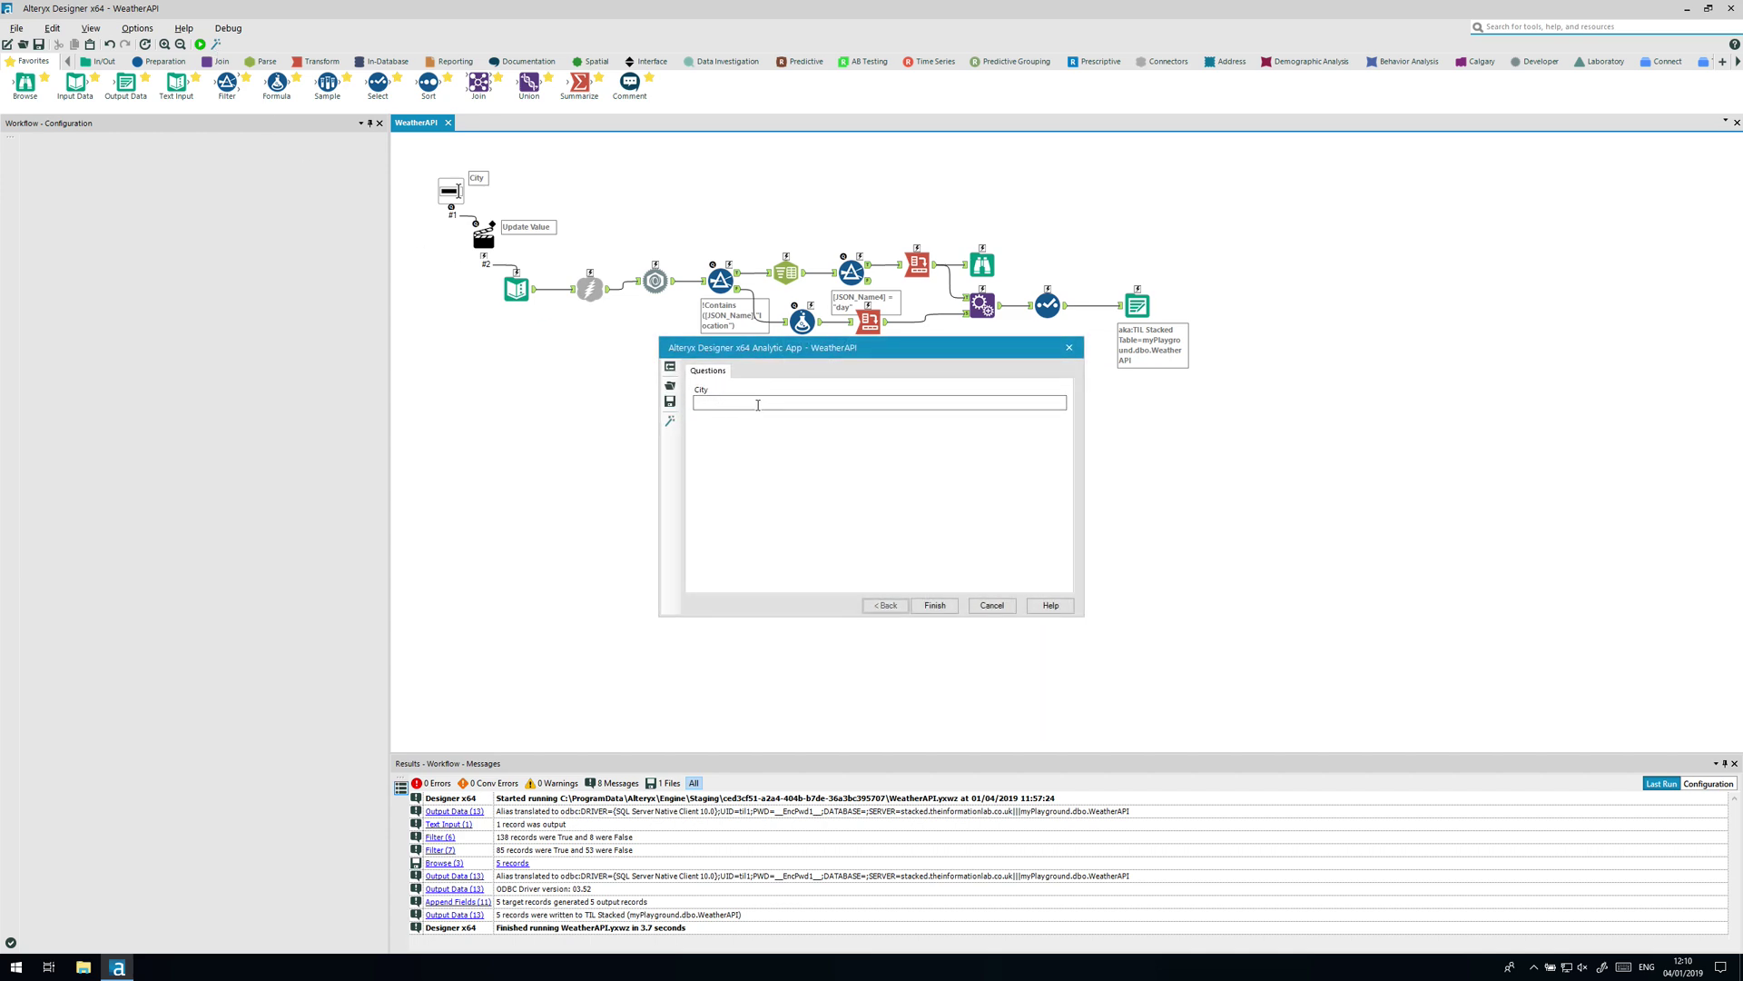
pyautogui.click(1068, 347)
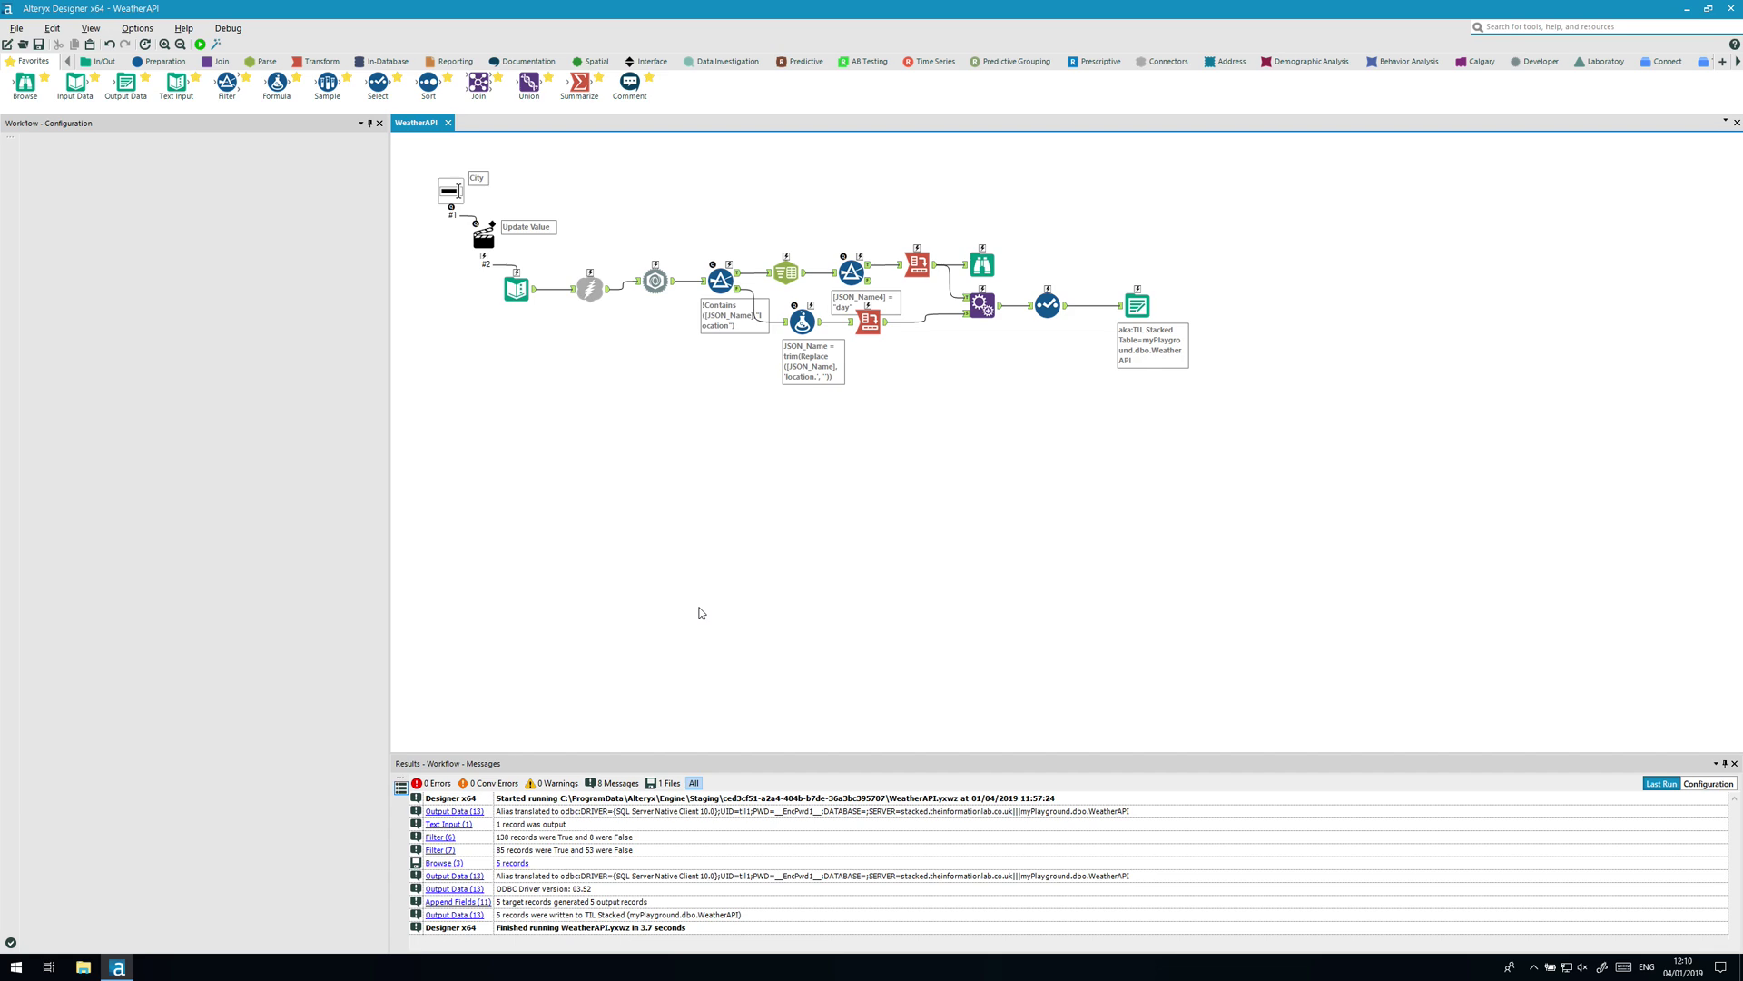
# - View the WeatherAPI page in Alteryx Gallery in the browser, then return to Tableau
pyautogui.hotkey('ctrl', 'Left')
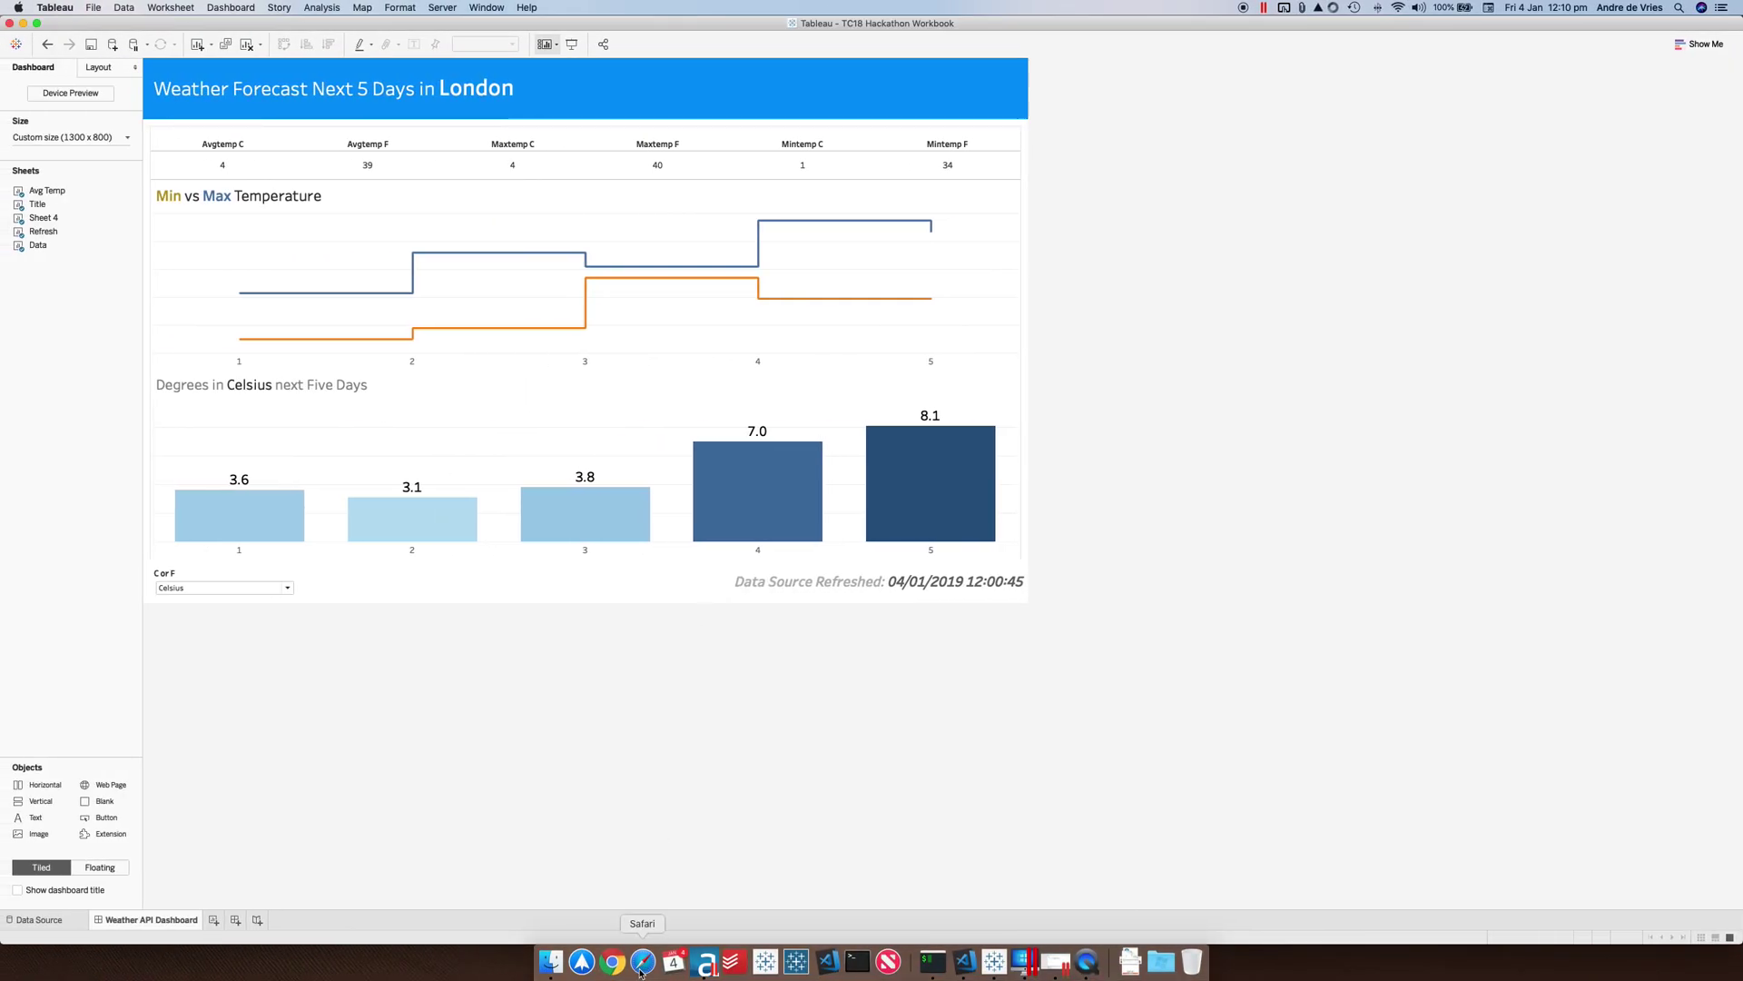
pyautogui.click(642, 962)
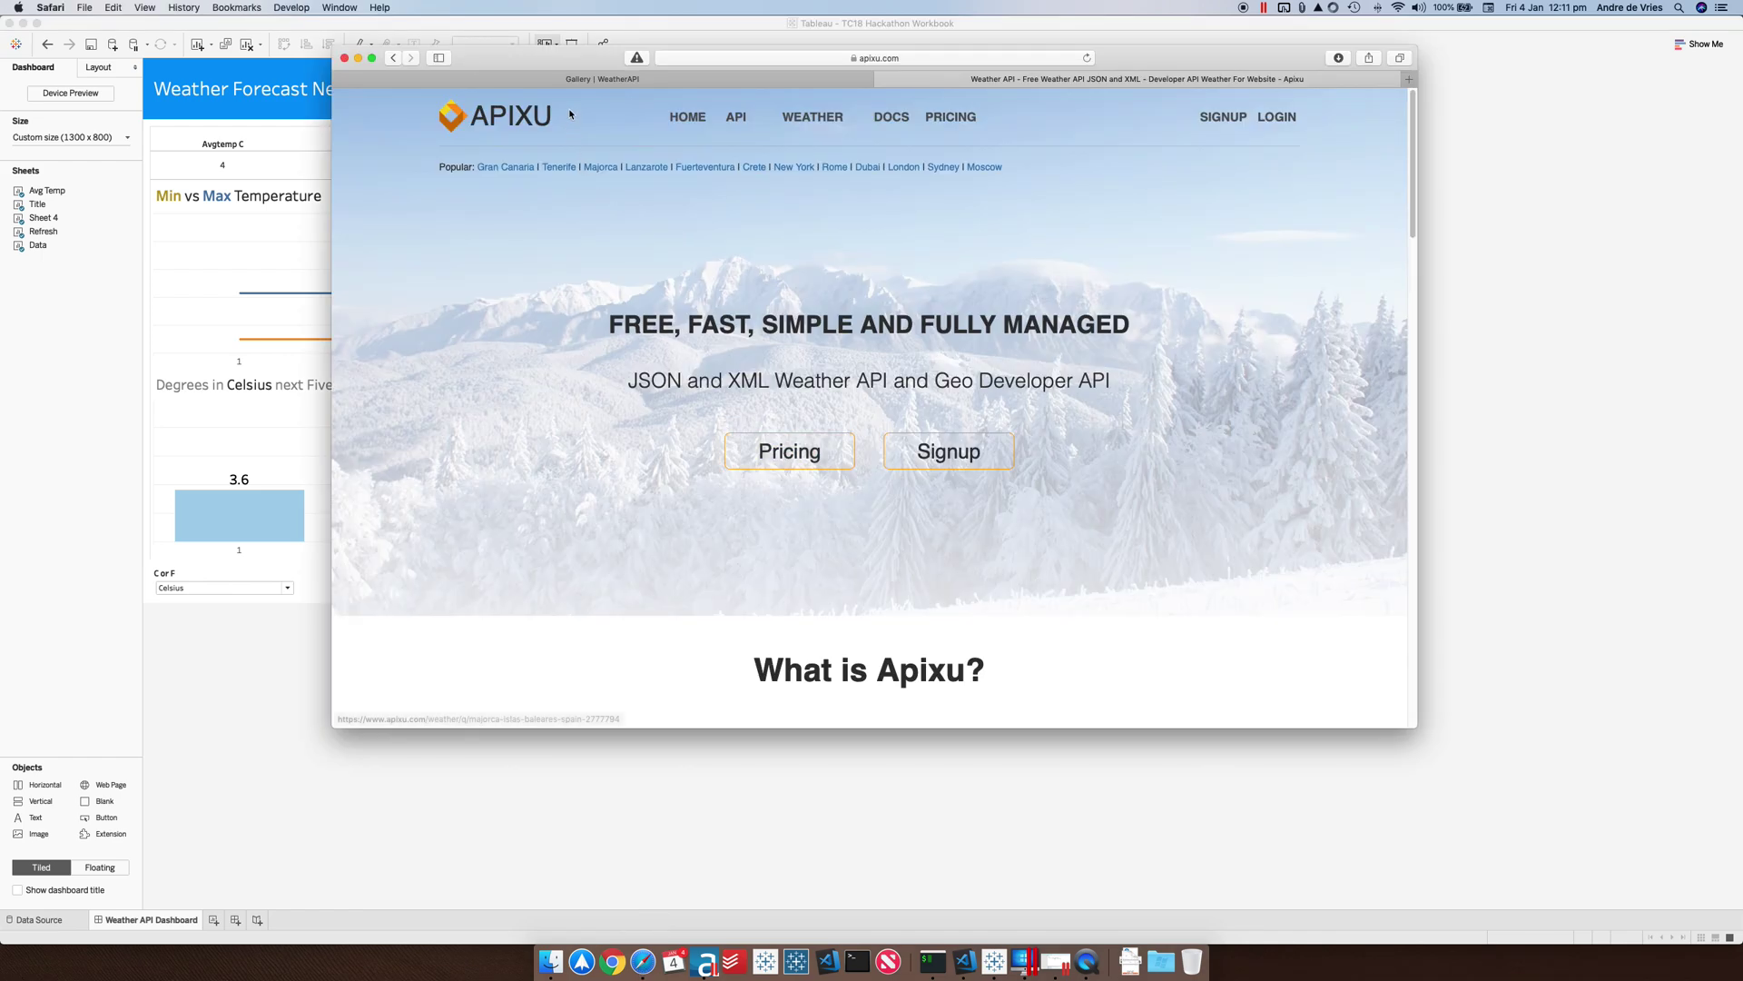
pyautogui.click(602, 79)
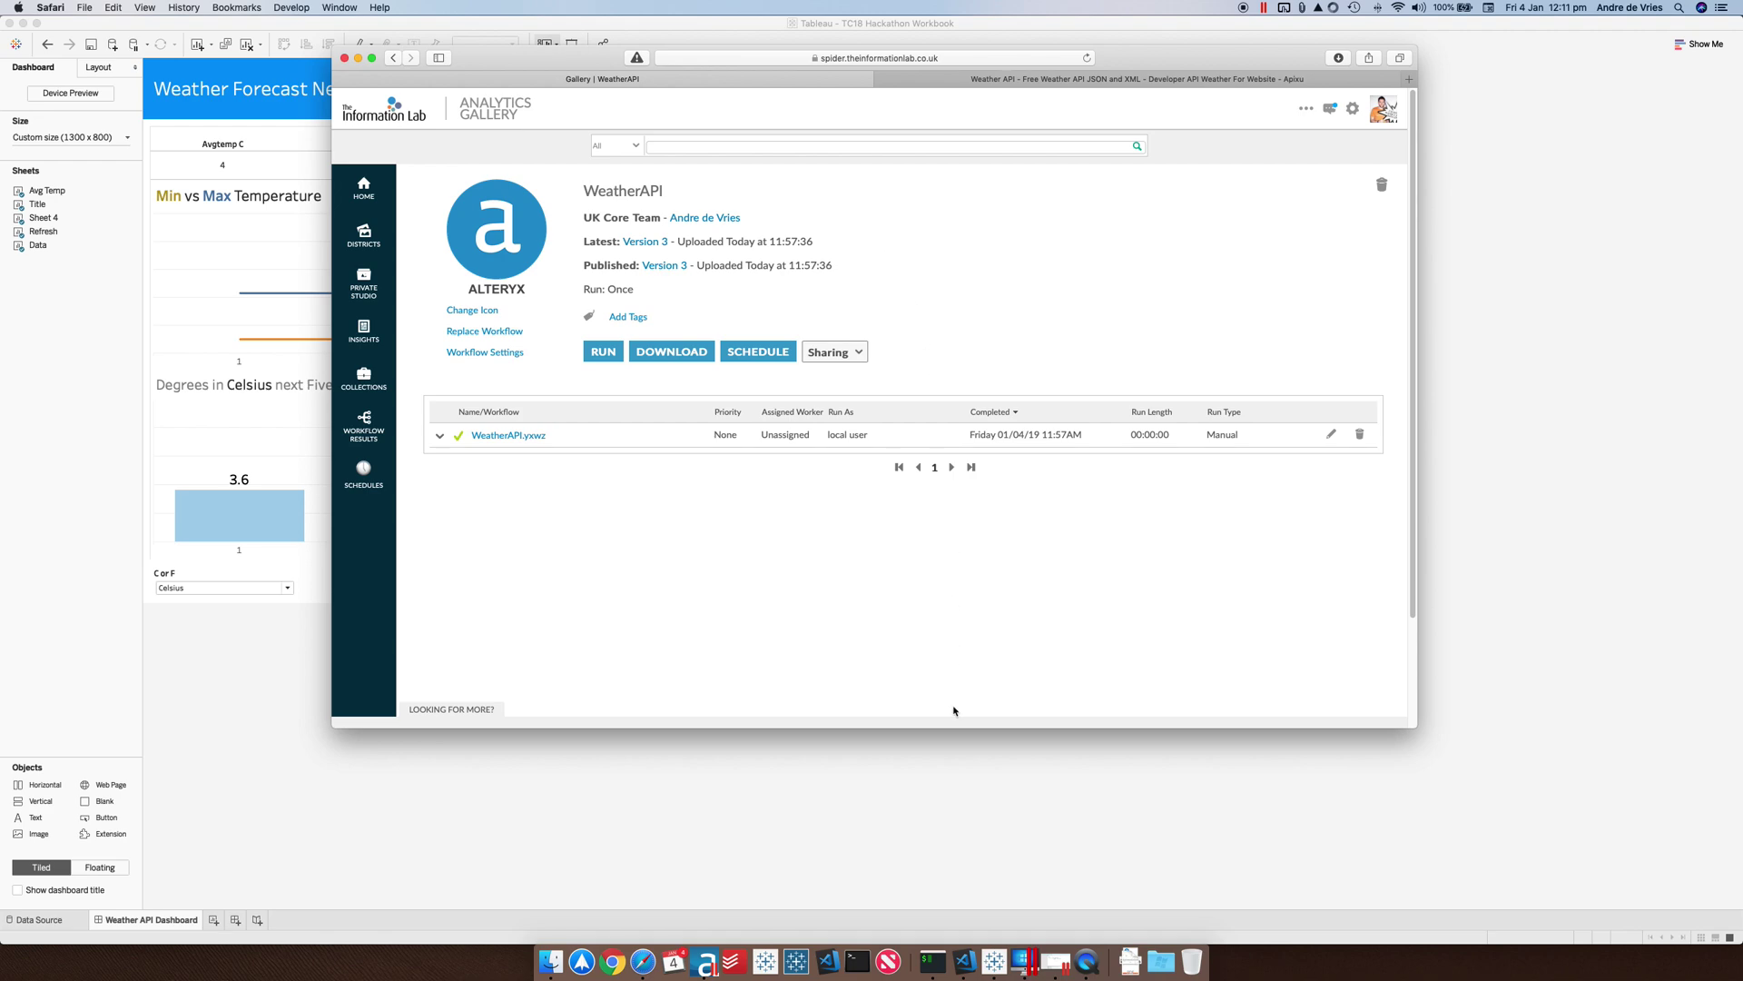
pyautogui.click(957, 802)
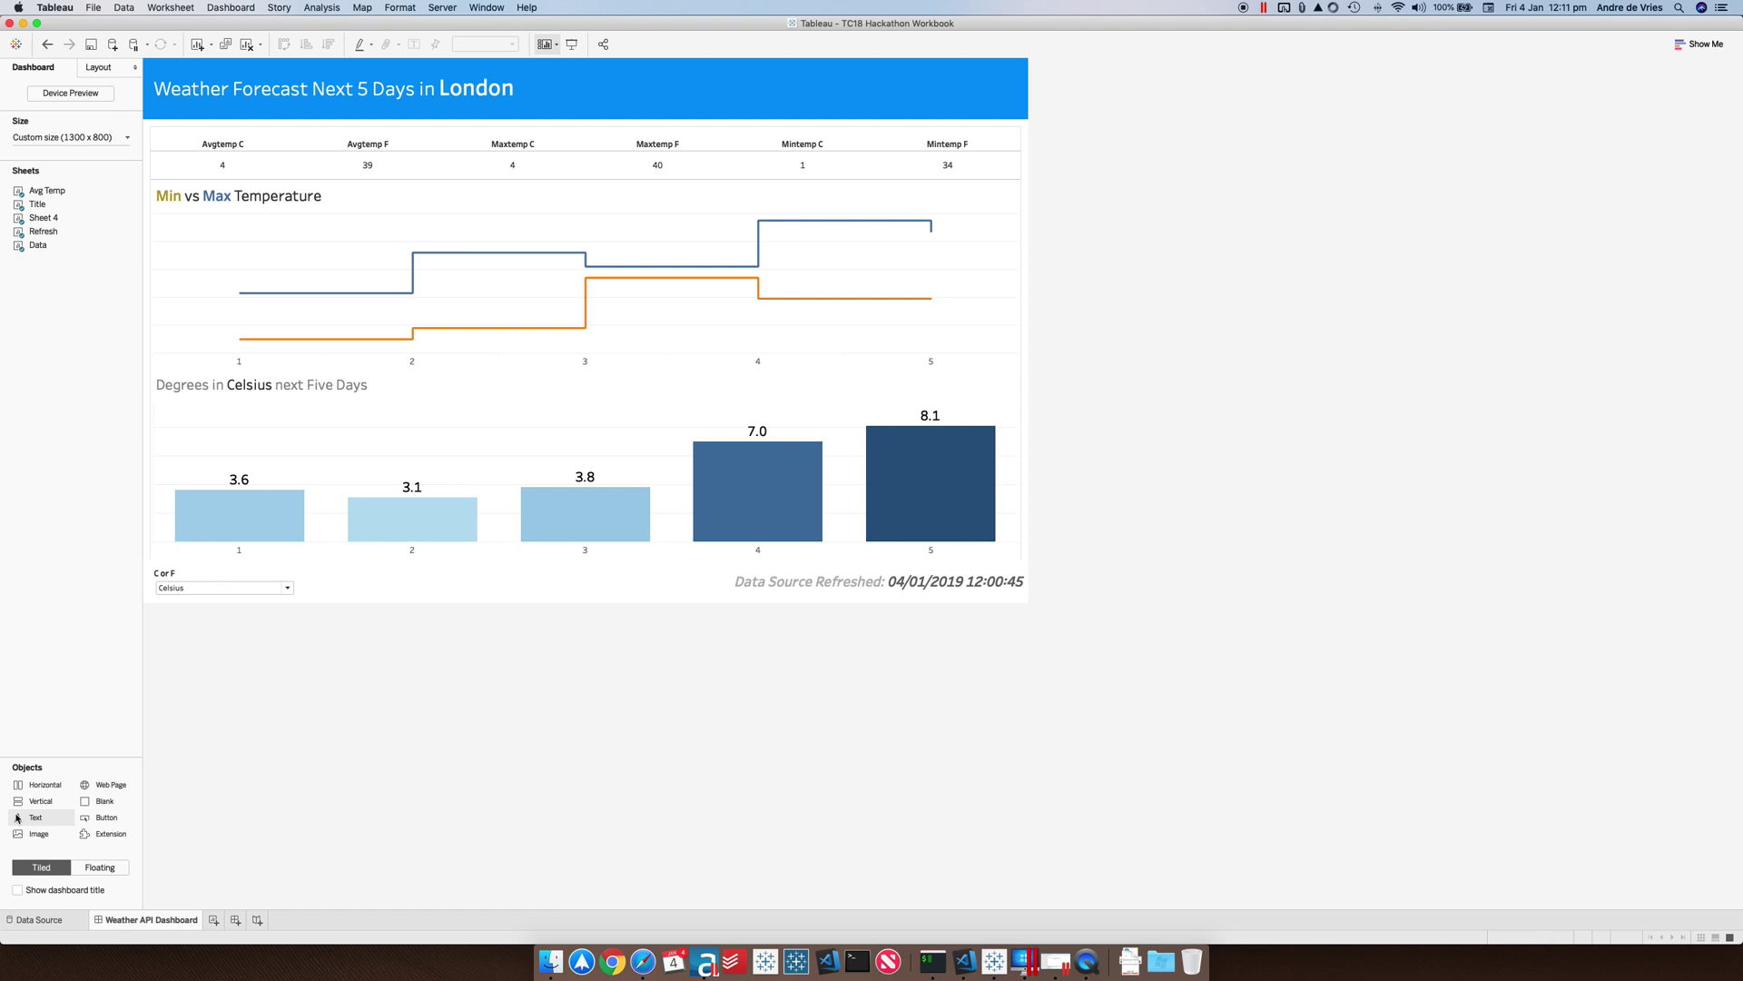
# - Place the alteryxInTableau.trex extension right of the title banner, keeping the London title visible
pyautogui.moveTo(118, 834); pyautogui.dragTo(988, 97)
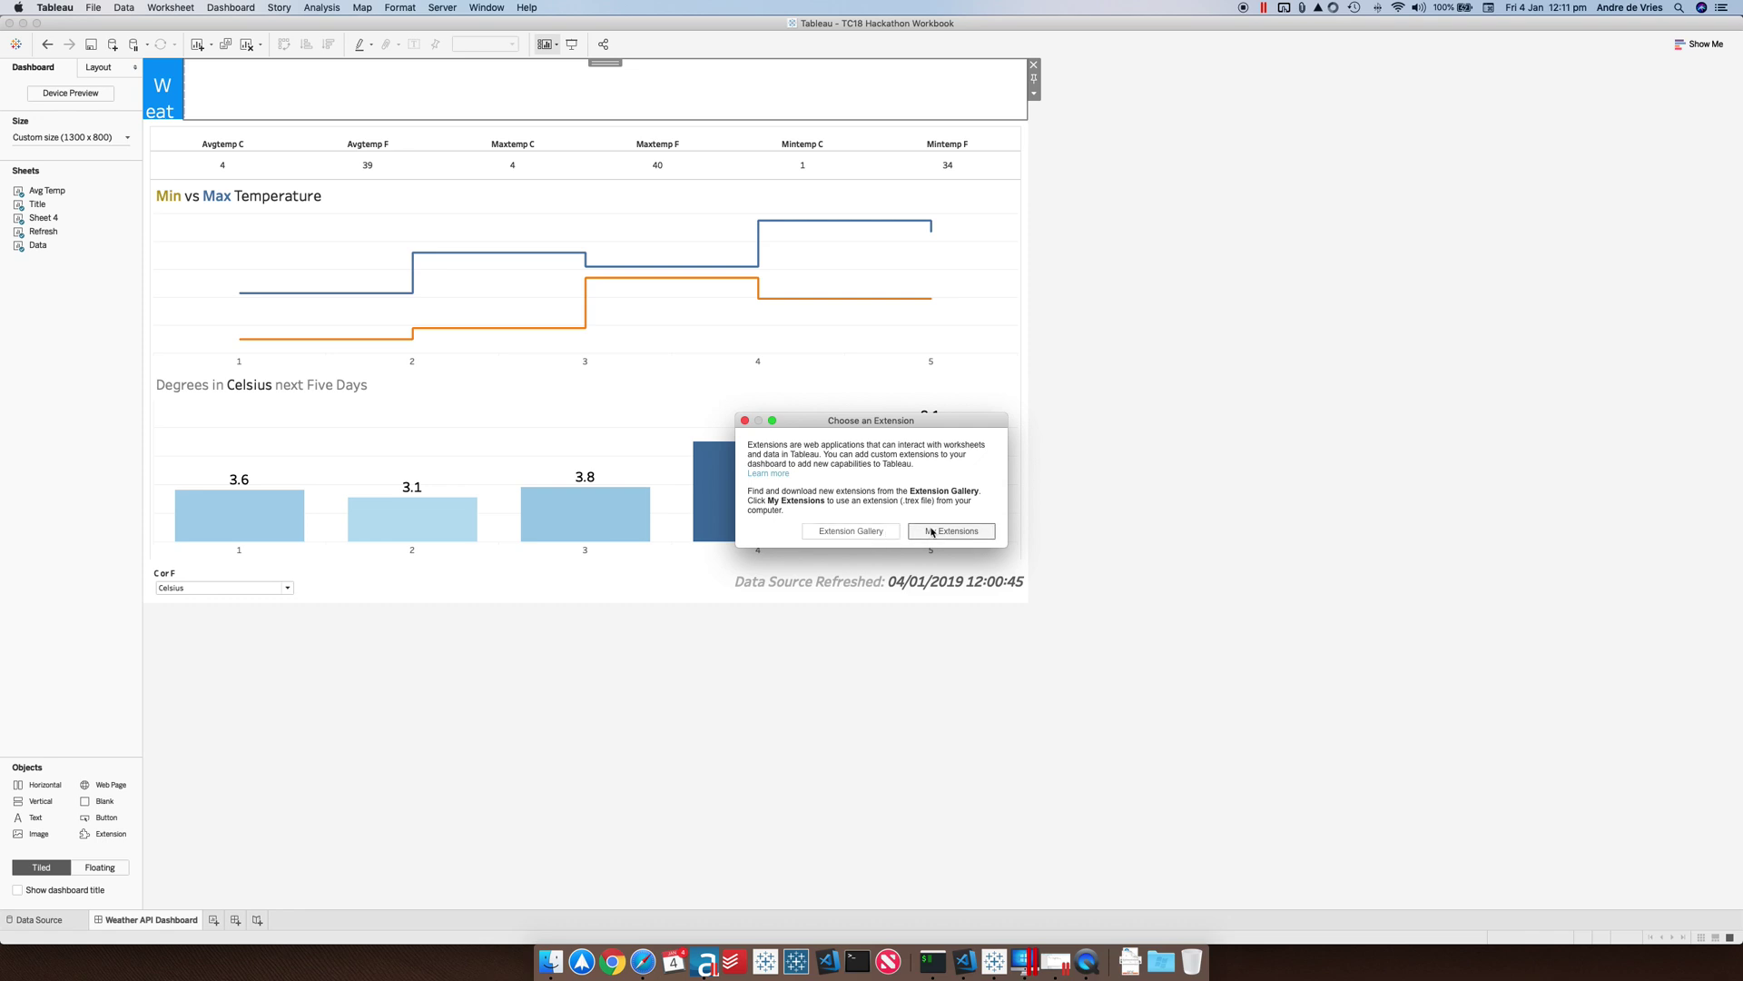
pyautogui.click(952, 531)
pyautogui.doubleClick(950, 367)
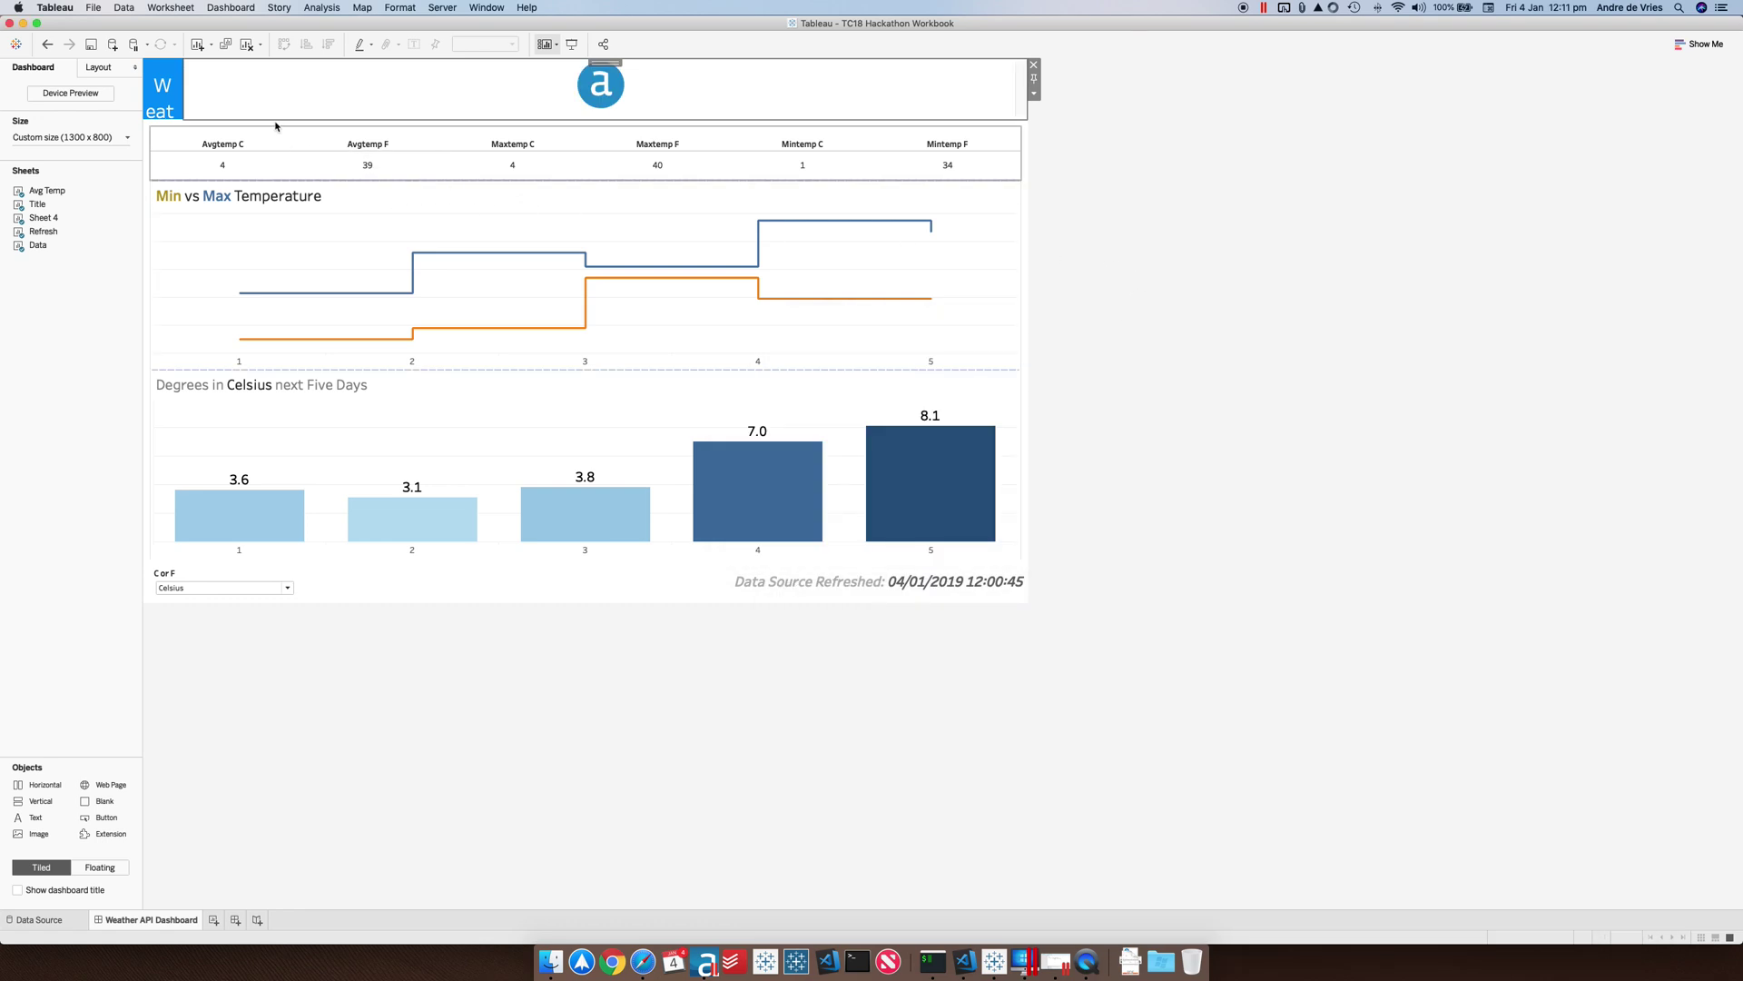
pyautogui.moveTo(185, 105); pyautogui.dragTo(896, 117)
pyautogui.click(1021, 93)
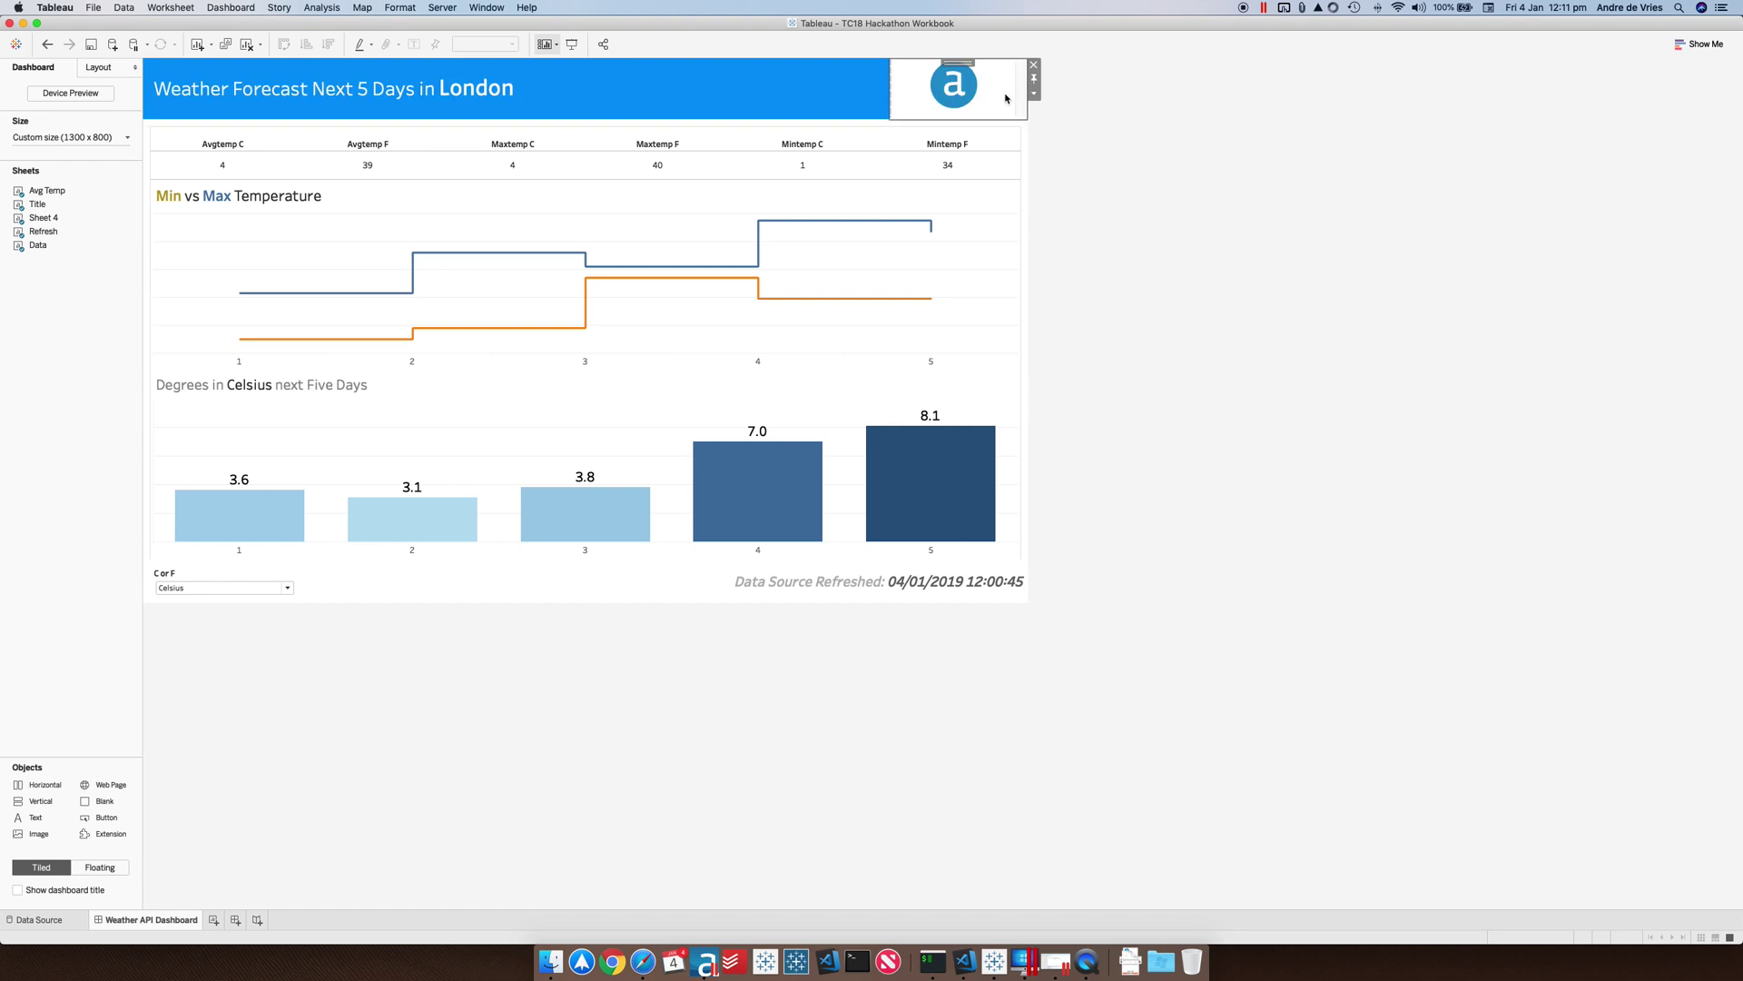
pyautogui.click(1034, 95)
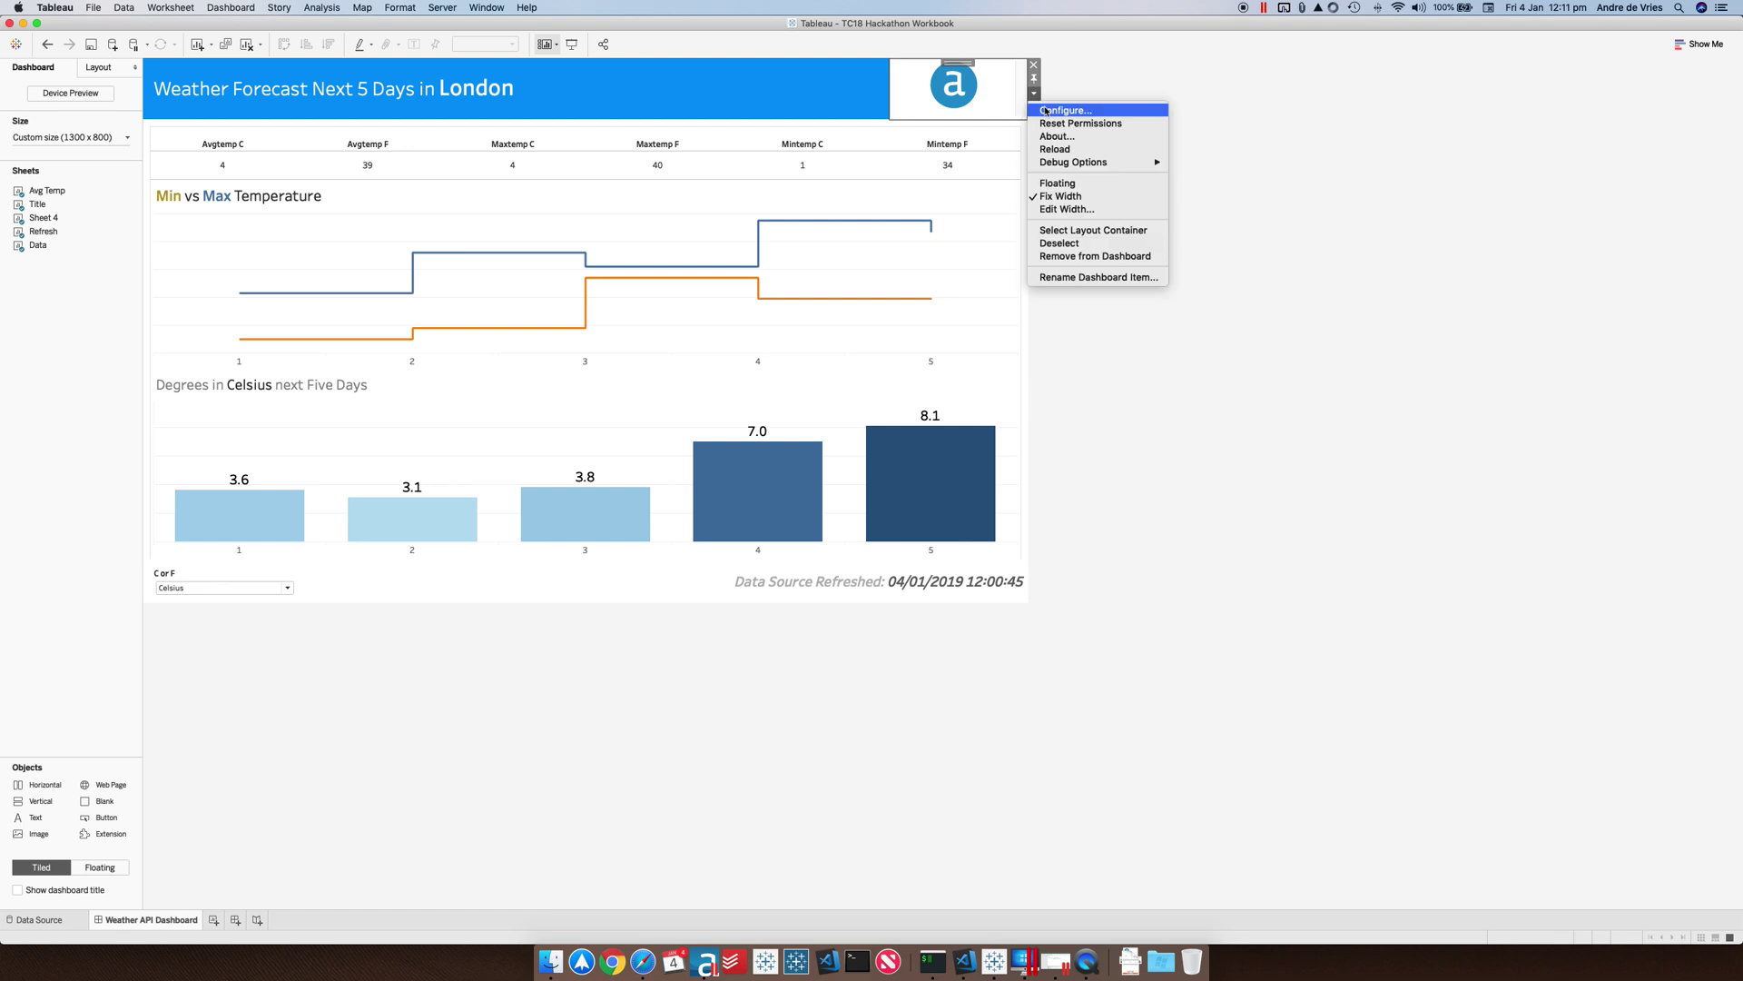
# - Move the extension's configuration window off the charts and log in to Alteryx Gallery
pyautogui.click(1064, 110)
pyautogui.moveTo(958, 200); pyautogui.dragTo(1262, 145)
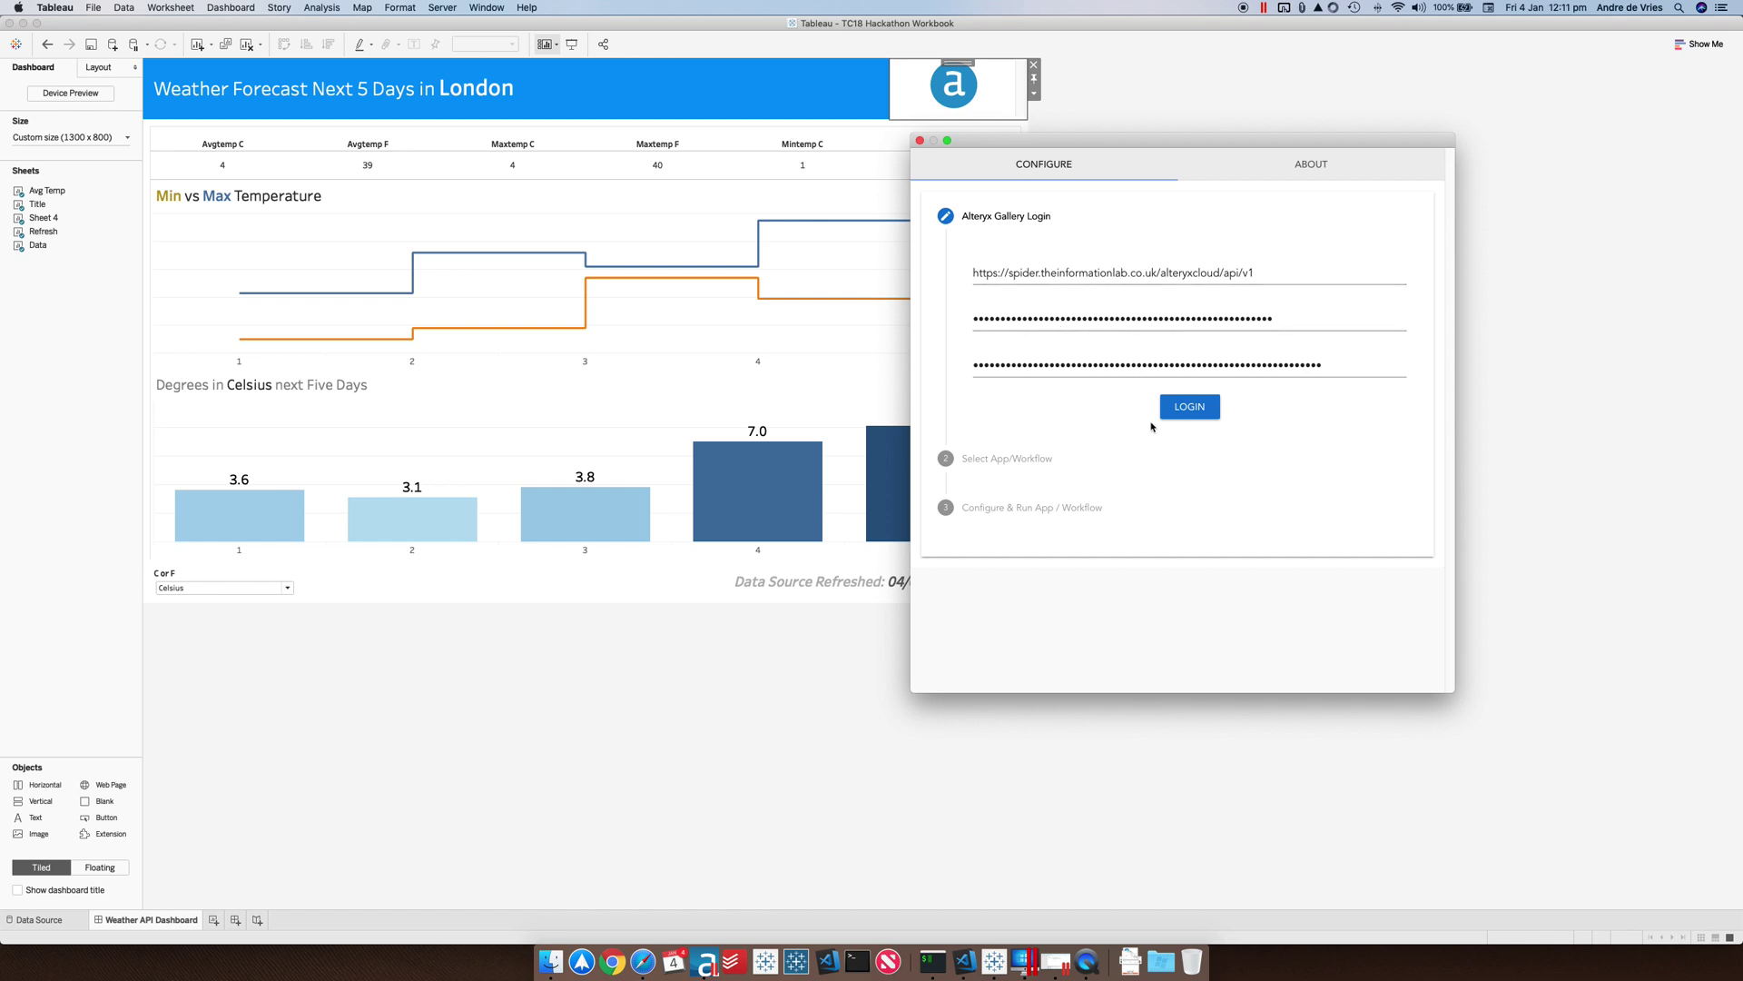
pyautogui.click(1176, 407)
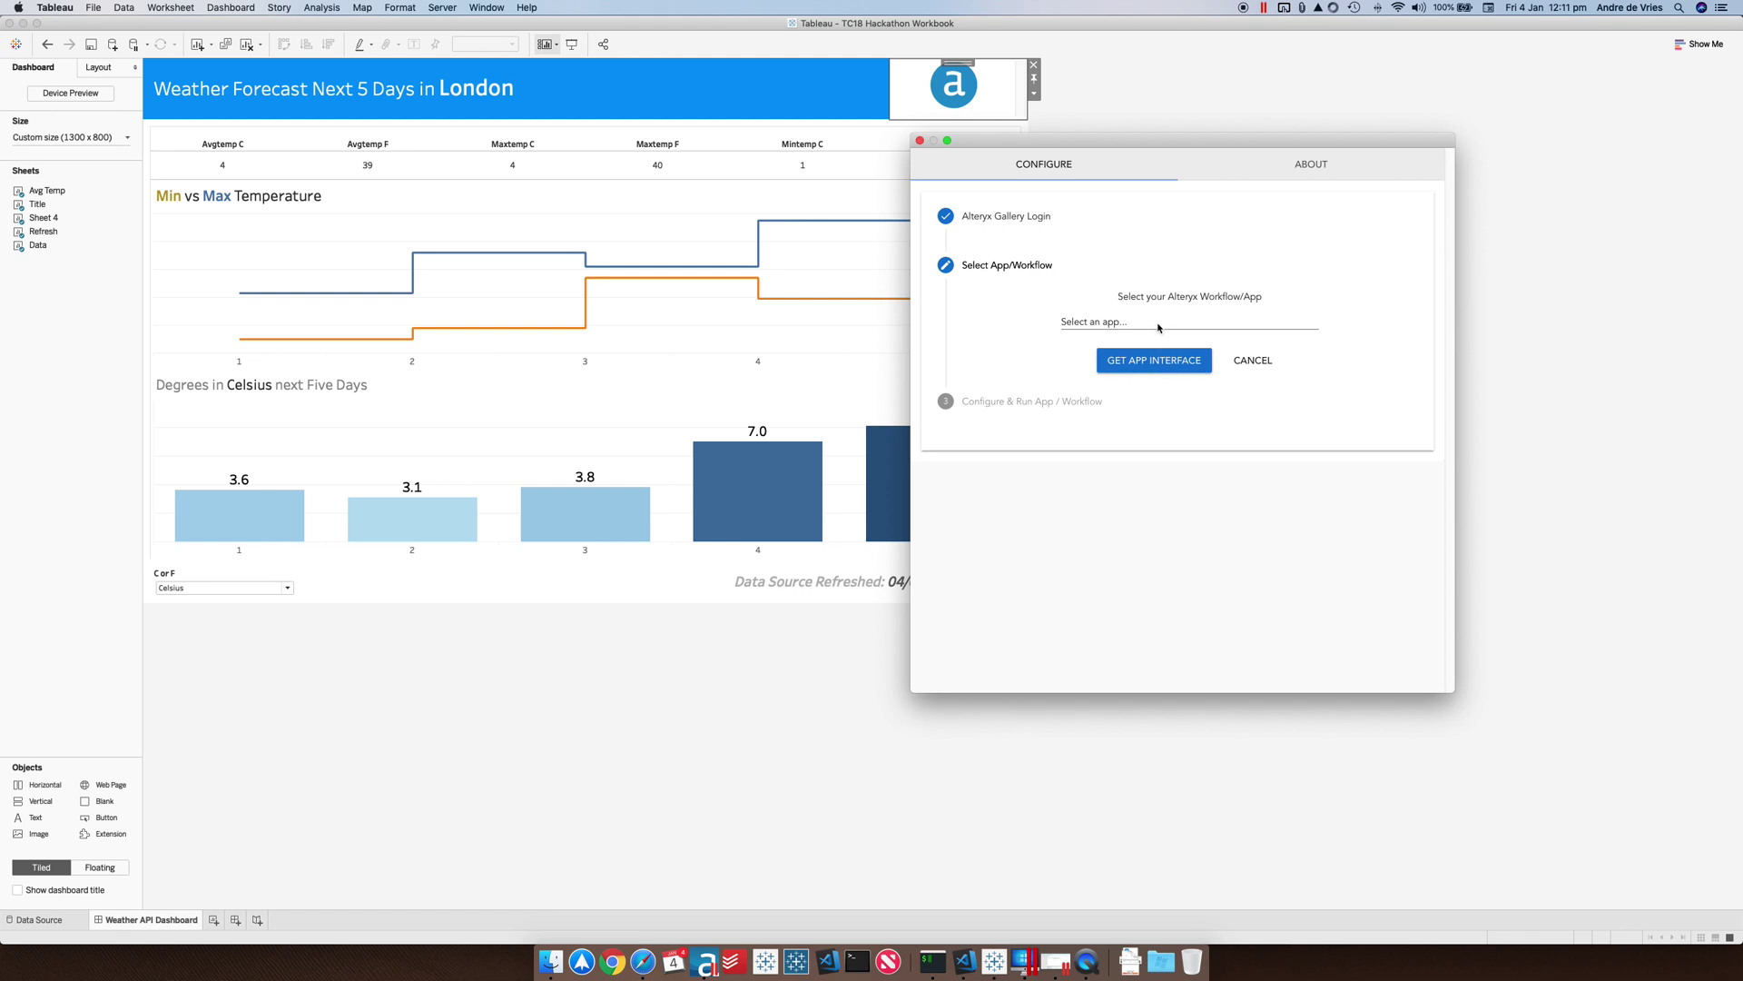
# - Select the WeatherAPI gallery app and load its City input form
pyautogui.click(1158, 327)
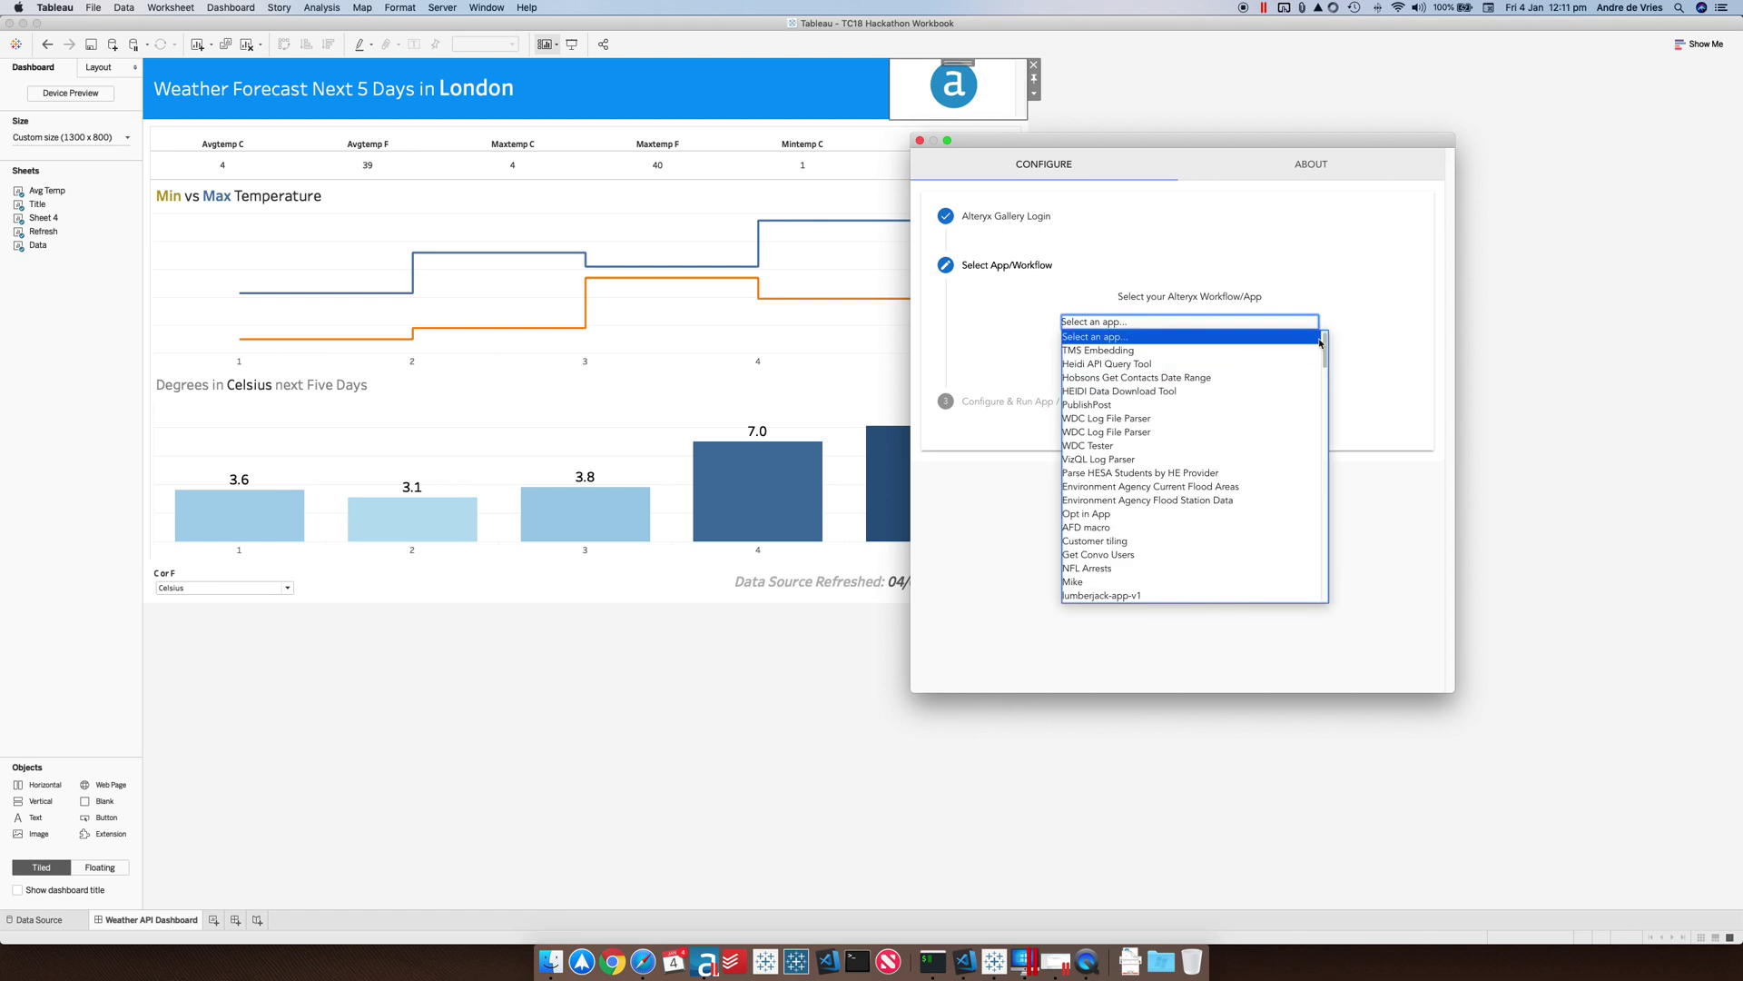
pyautogui.scroll(-5, 1199, 436)
pyautogui.scroll(-3, 1199, 437)
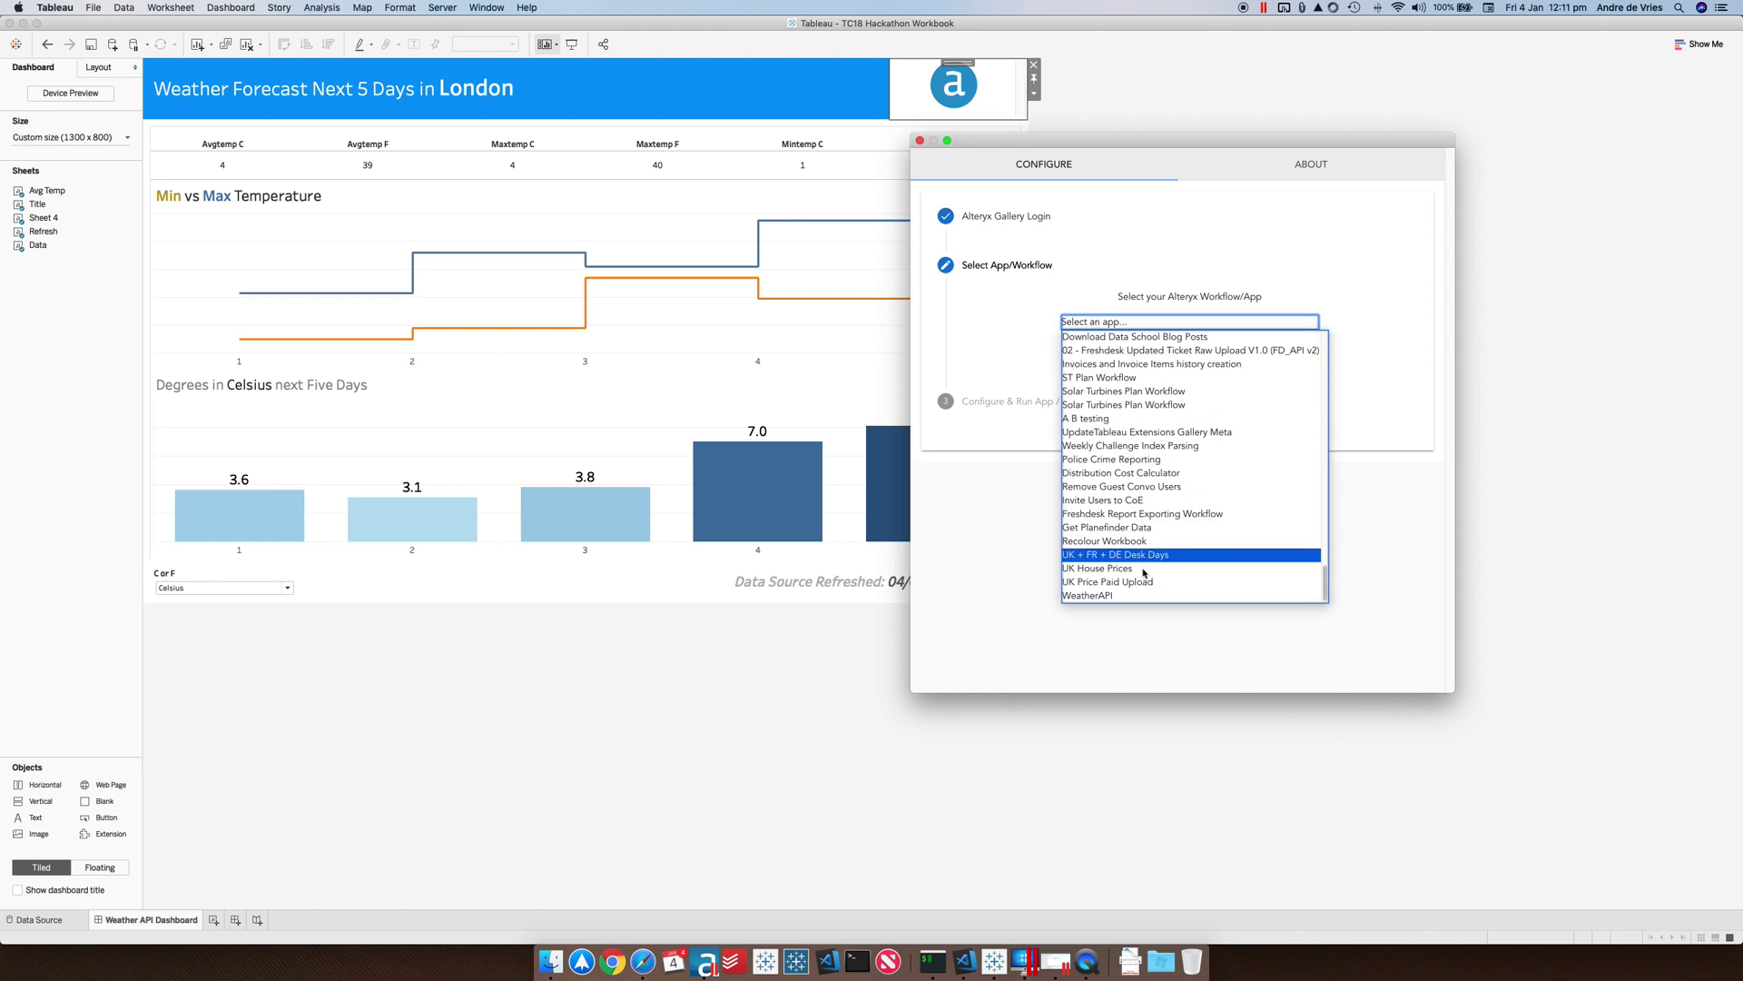
pyautogui.click(1135, 599)
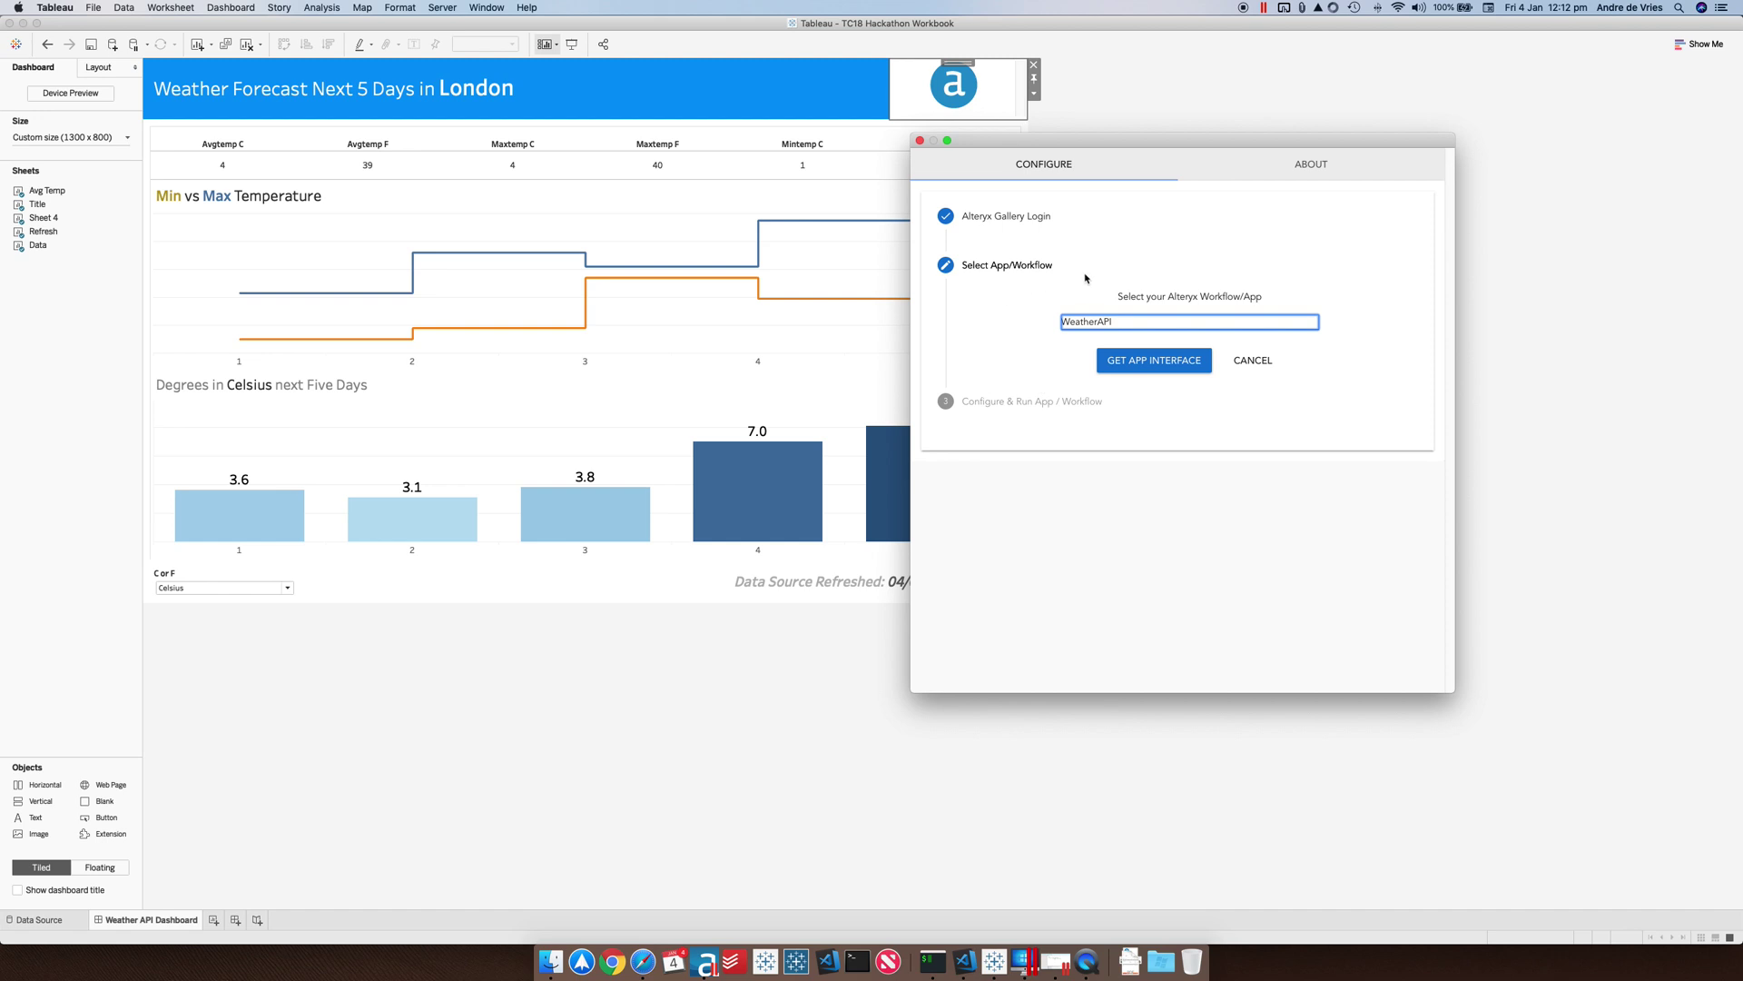
pyautogui.click(1028, 330)
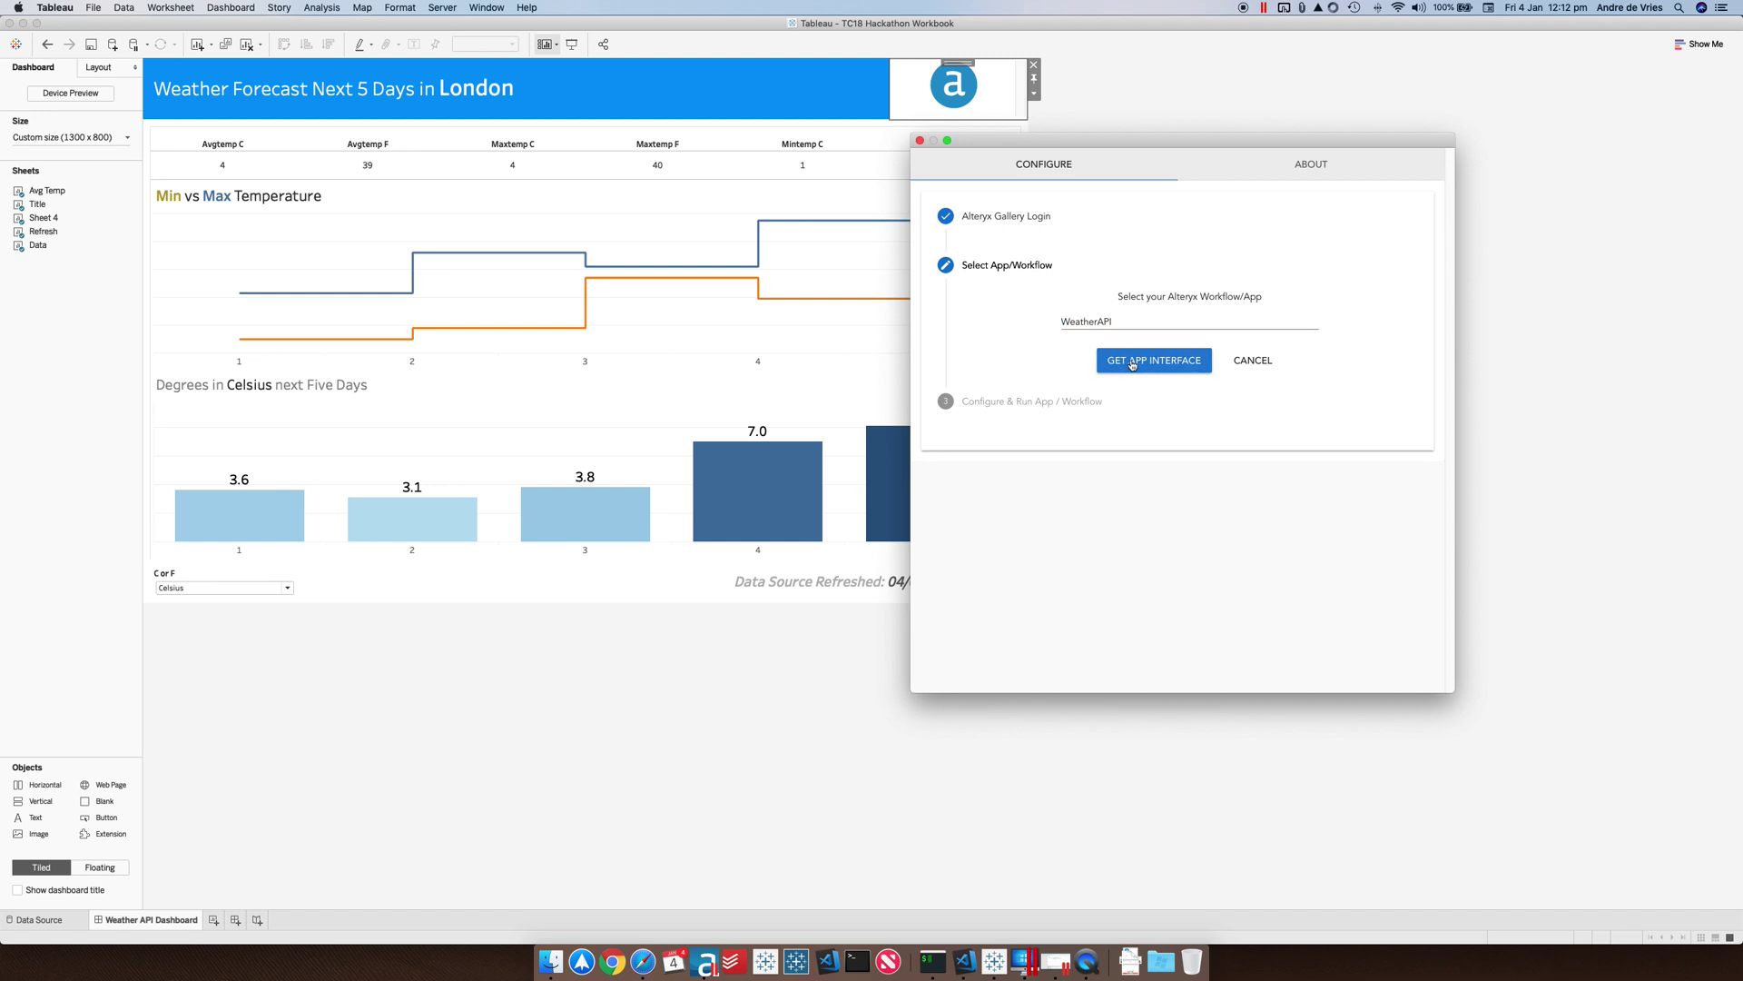
pyautogui.click(1133, 363)
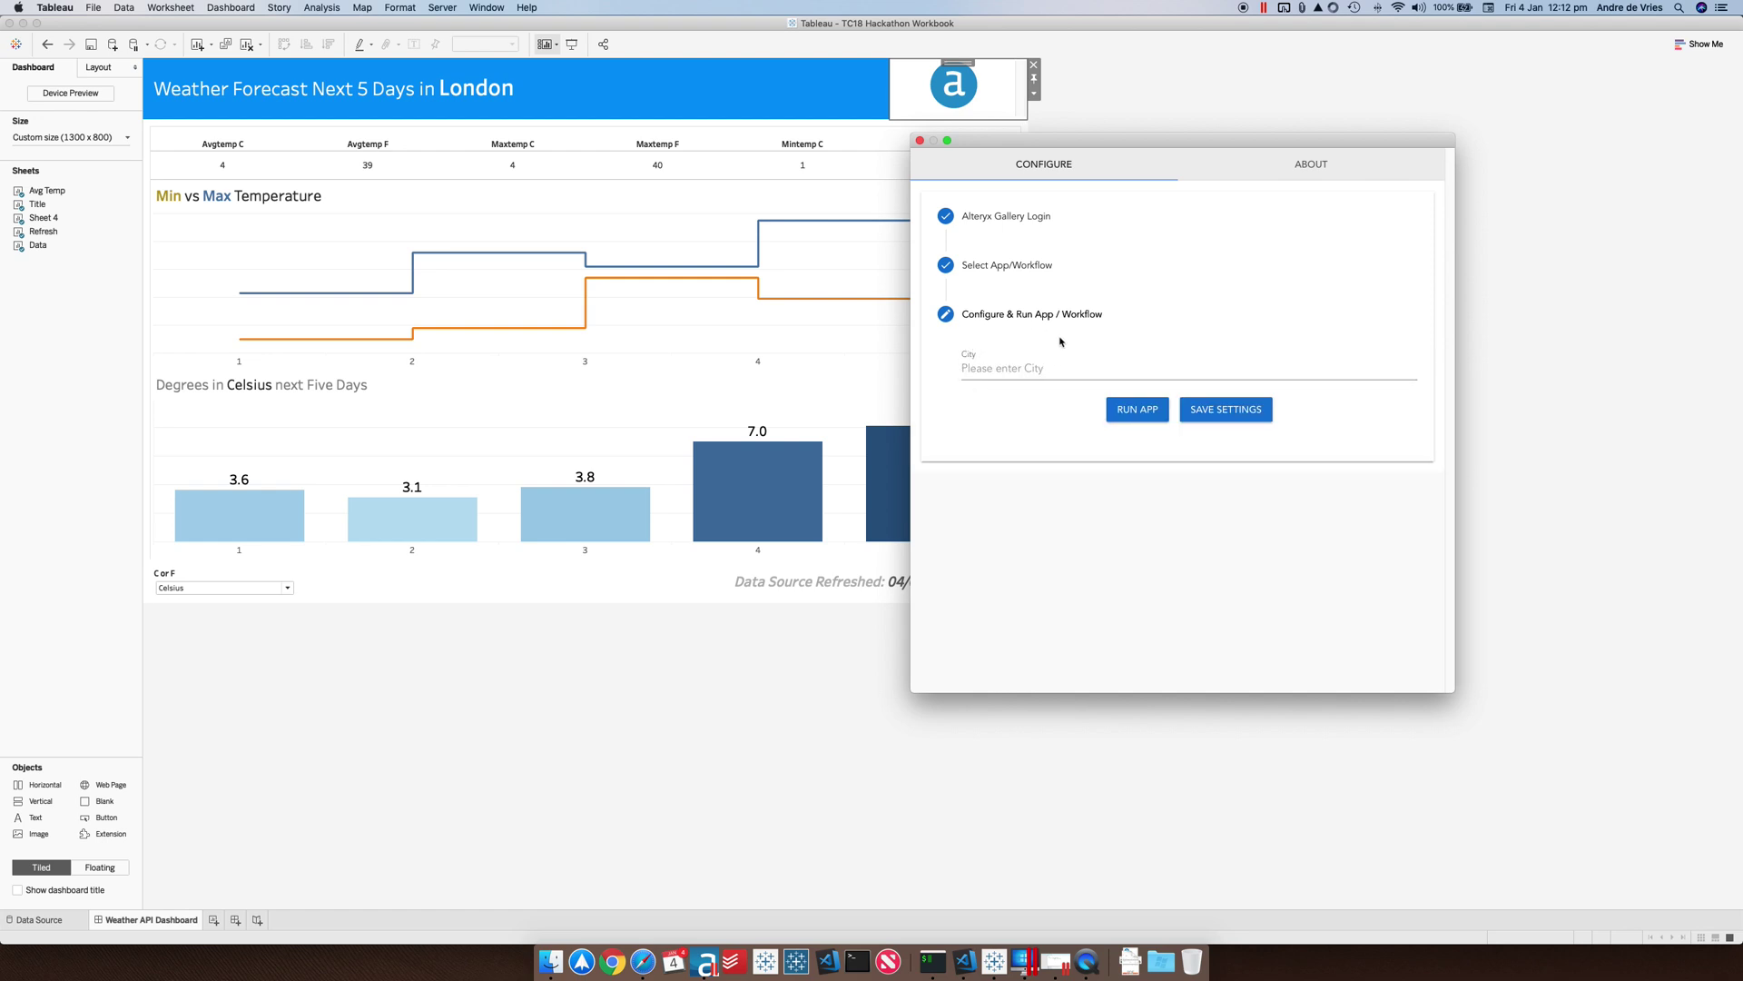
# - Run the WeatherAPI app with City 'Sydney' and refresh the dashboard data
pyautogui.click(1039, 371)
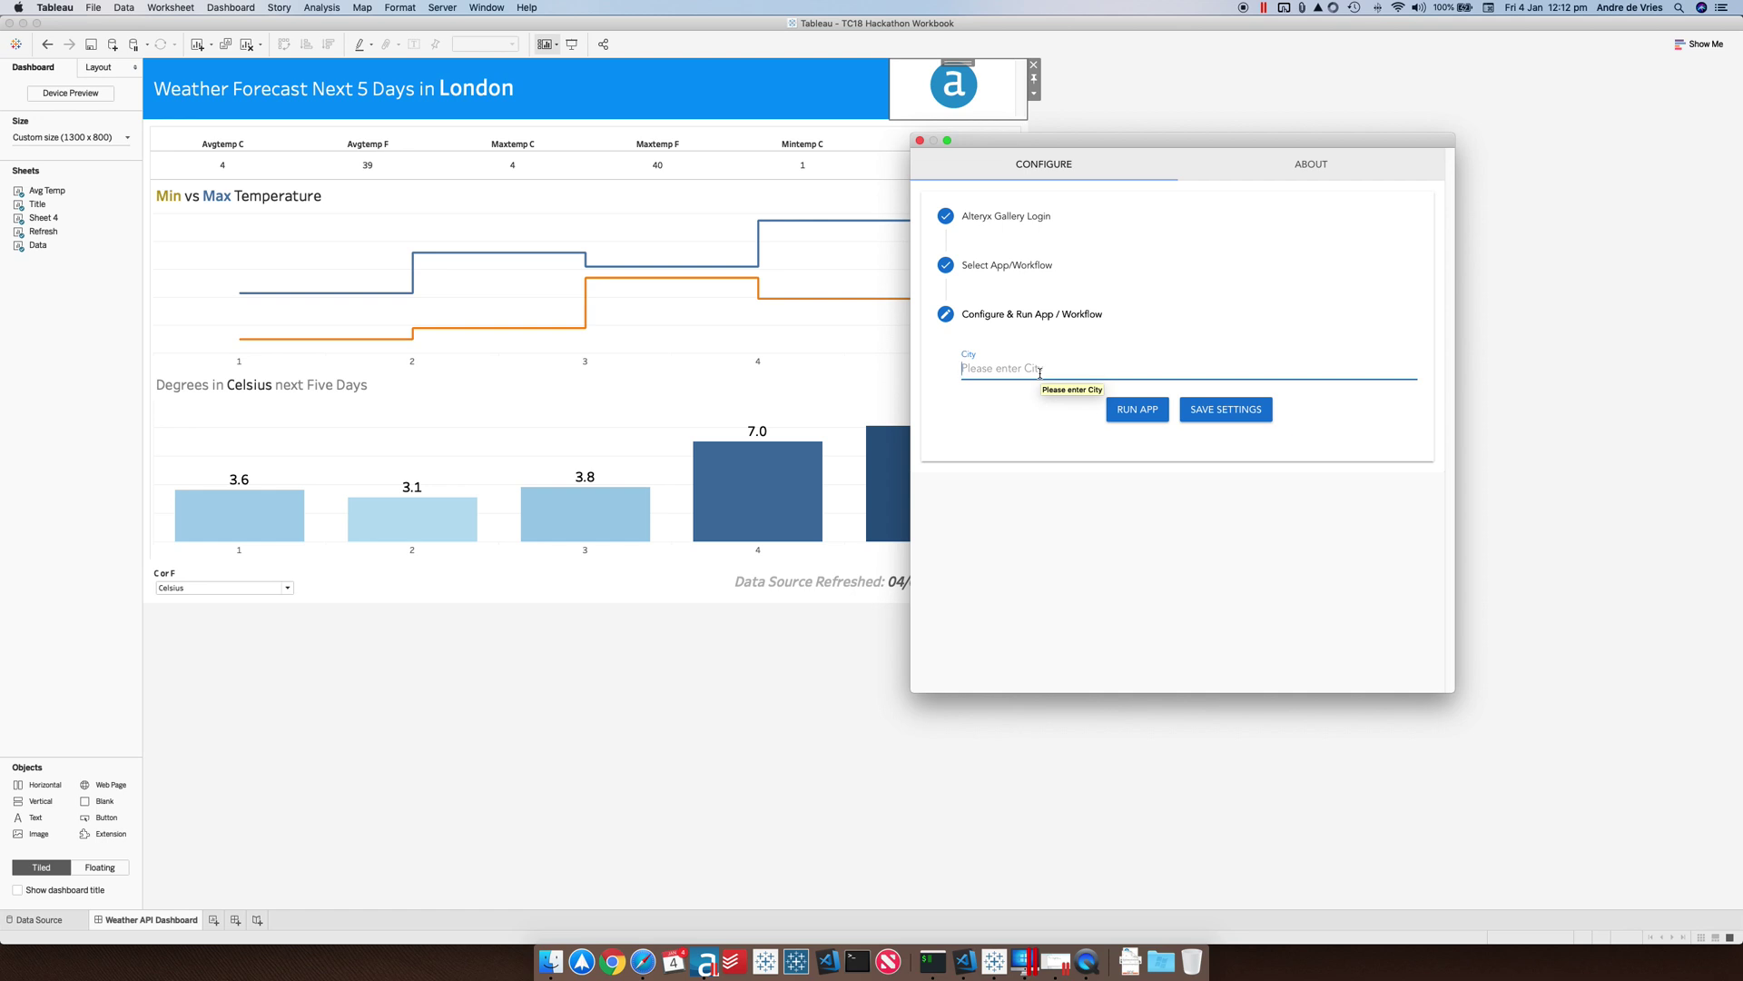
pyautogui.write('Sydney')
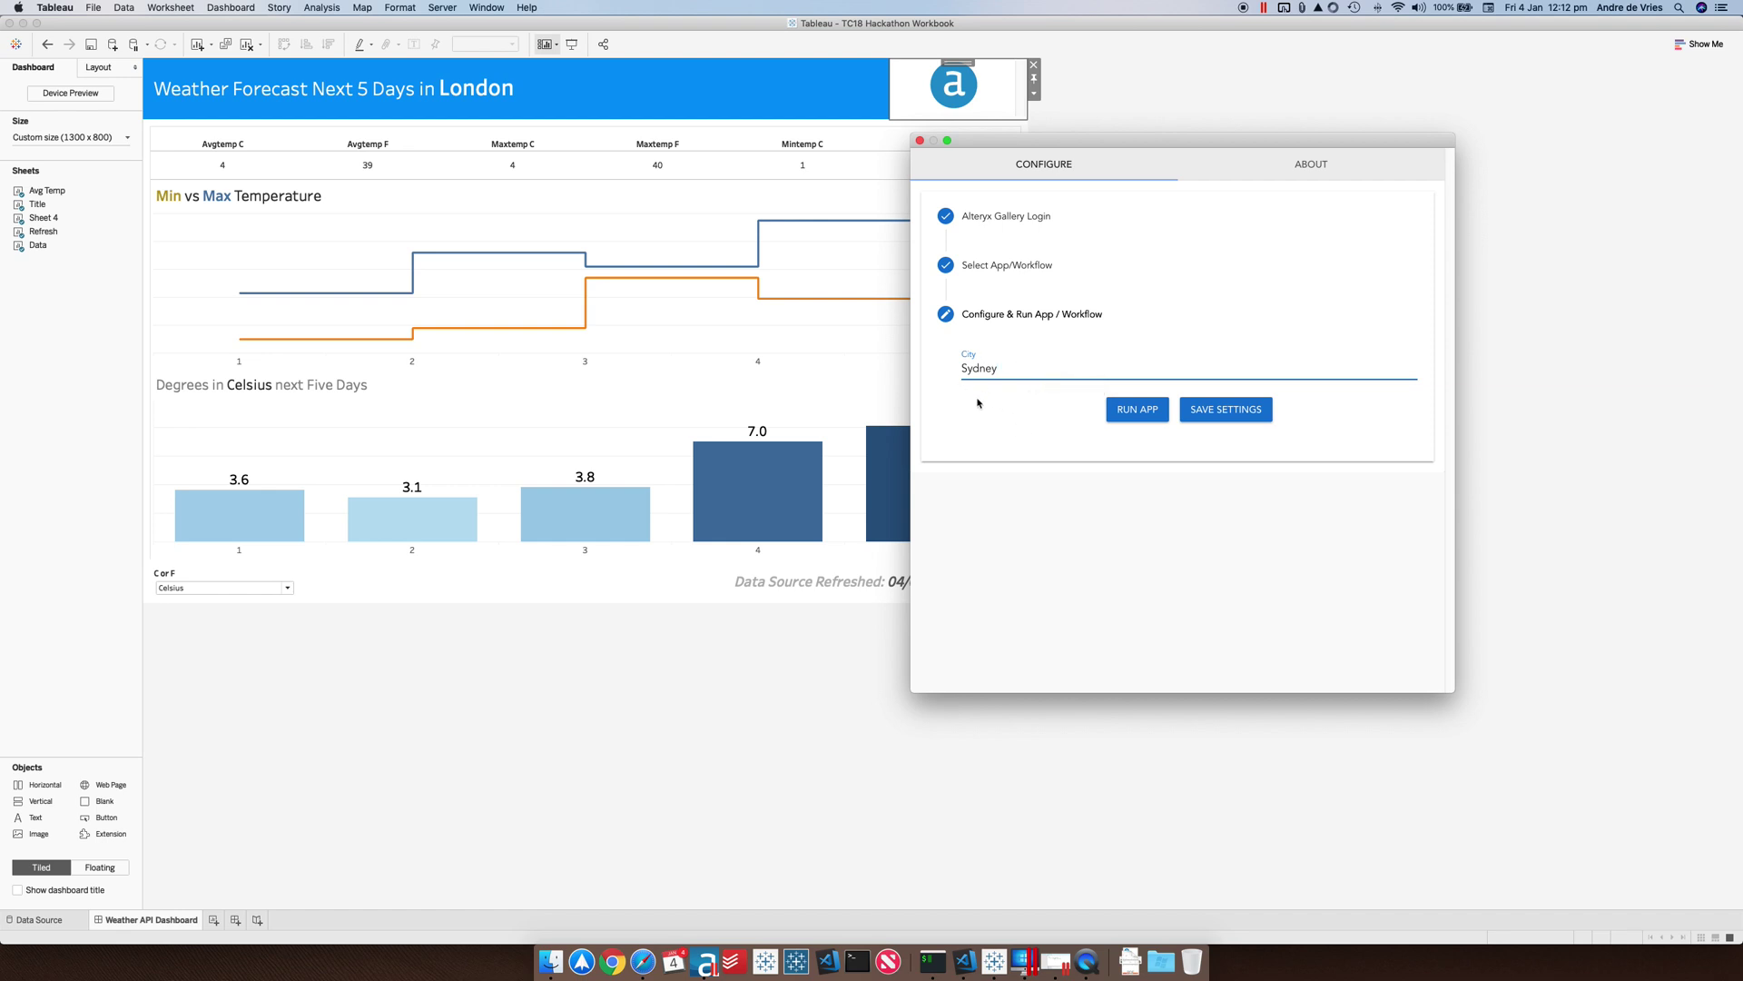
pyautogui.click(1119, 413)
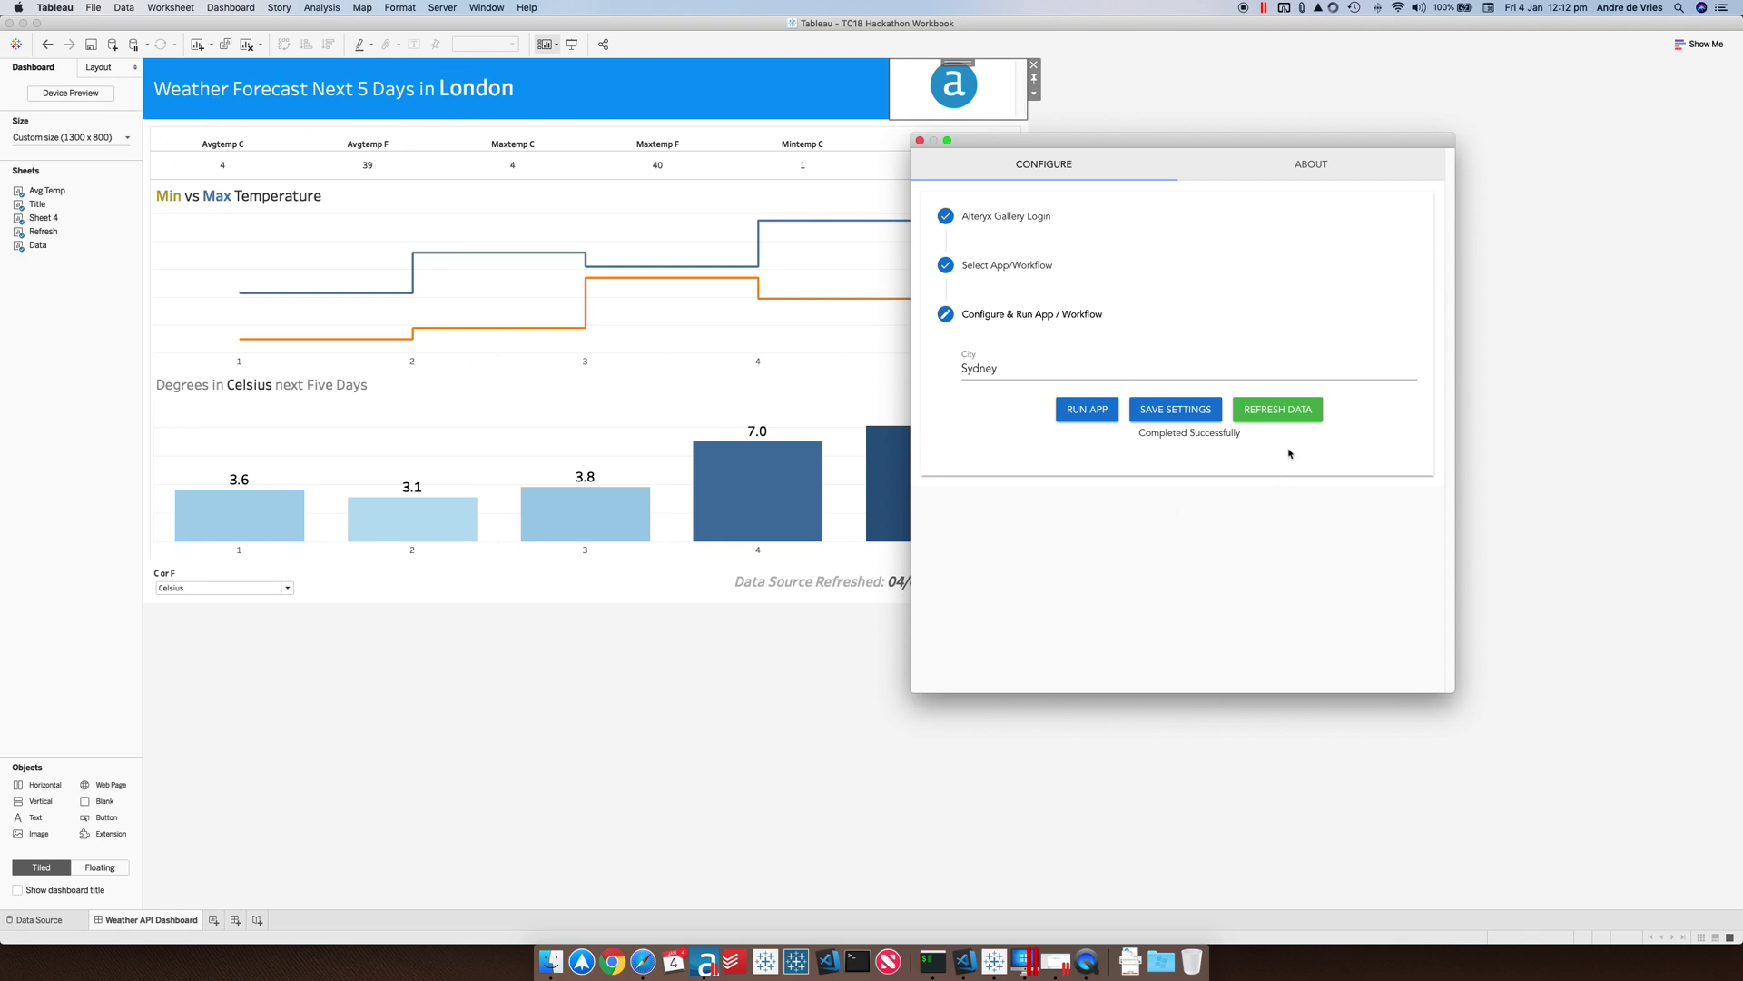
pyautogui.click(1290, 414)
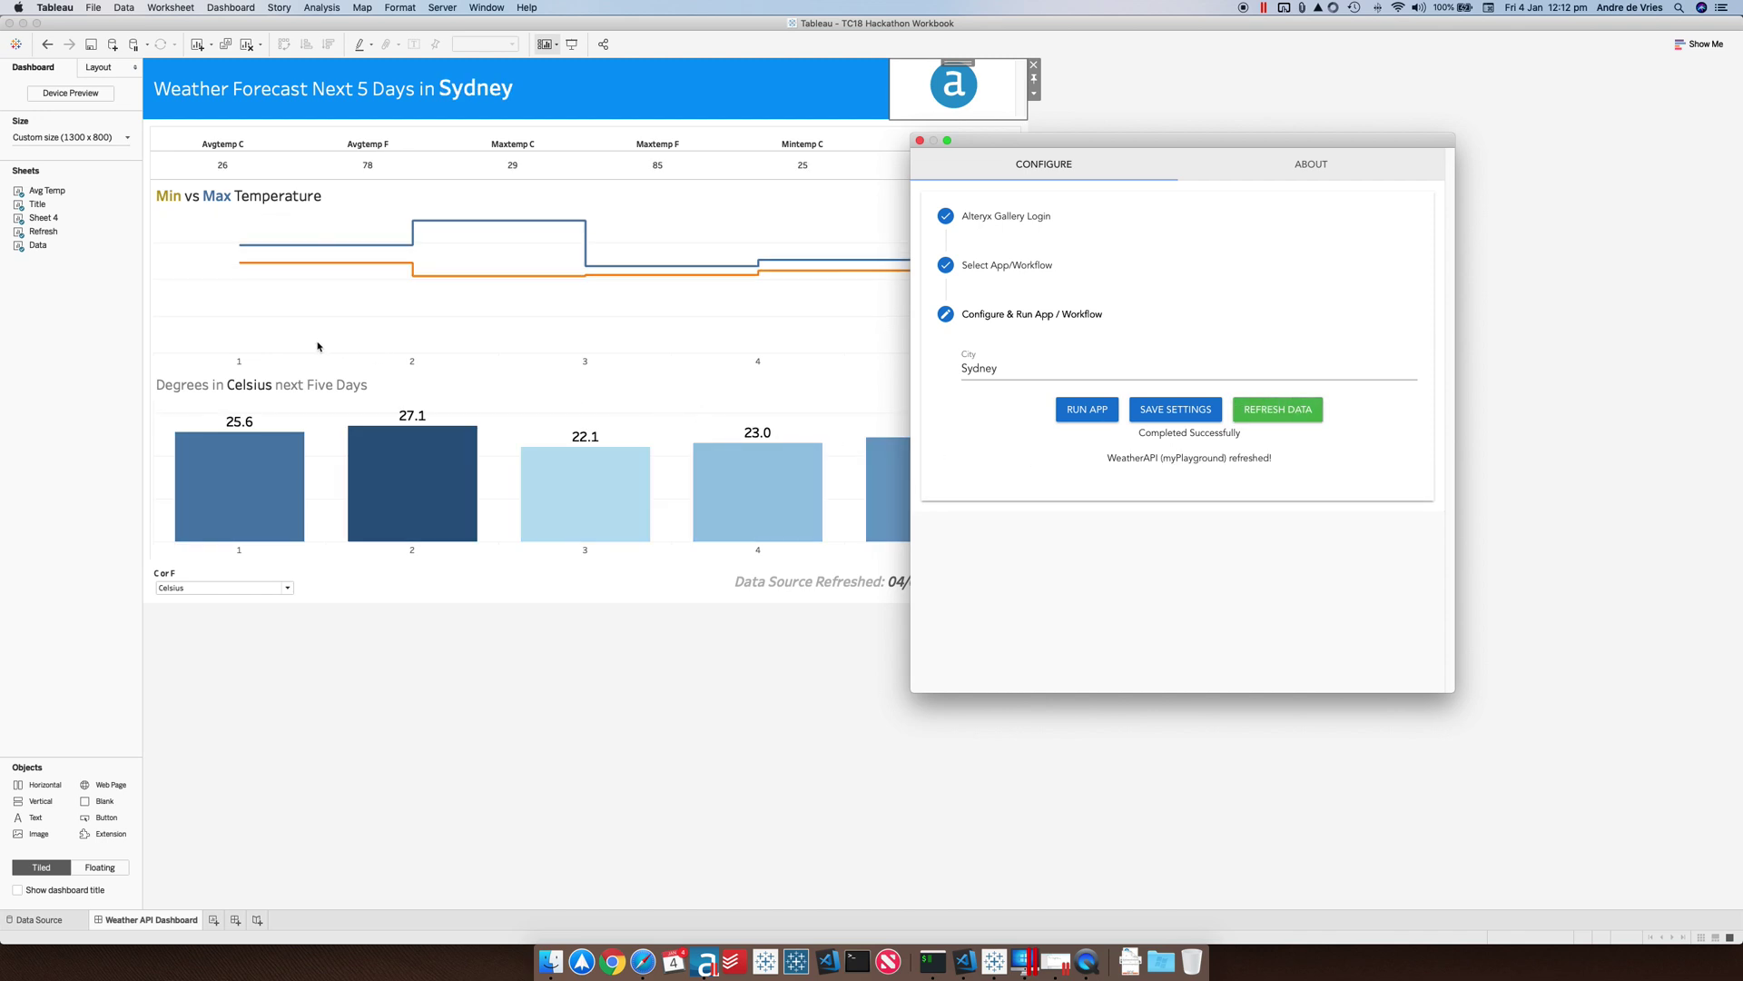
# - Return to the extension's City input and delete 'Sydney', moving the extension window out of the way
pyautogui.moveTo(995, 145); pyautogui.dragTo(1165, 69)
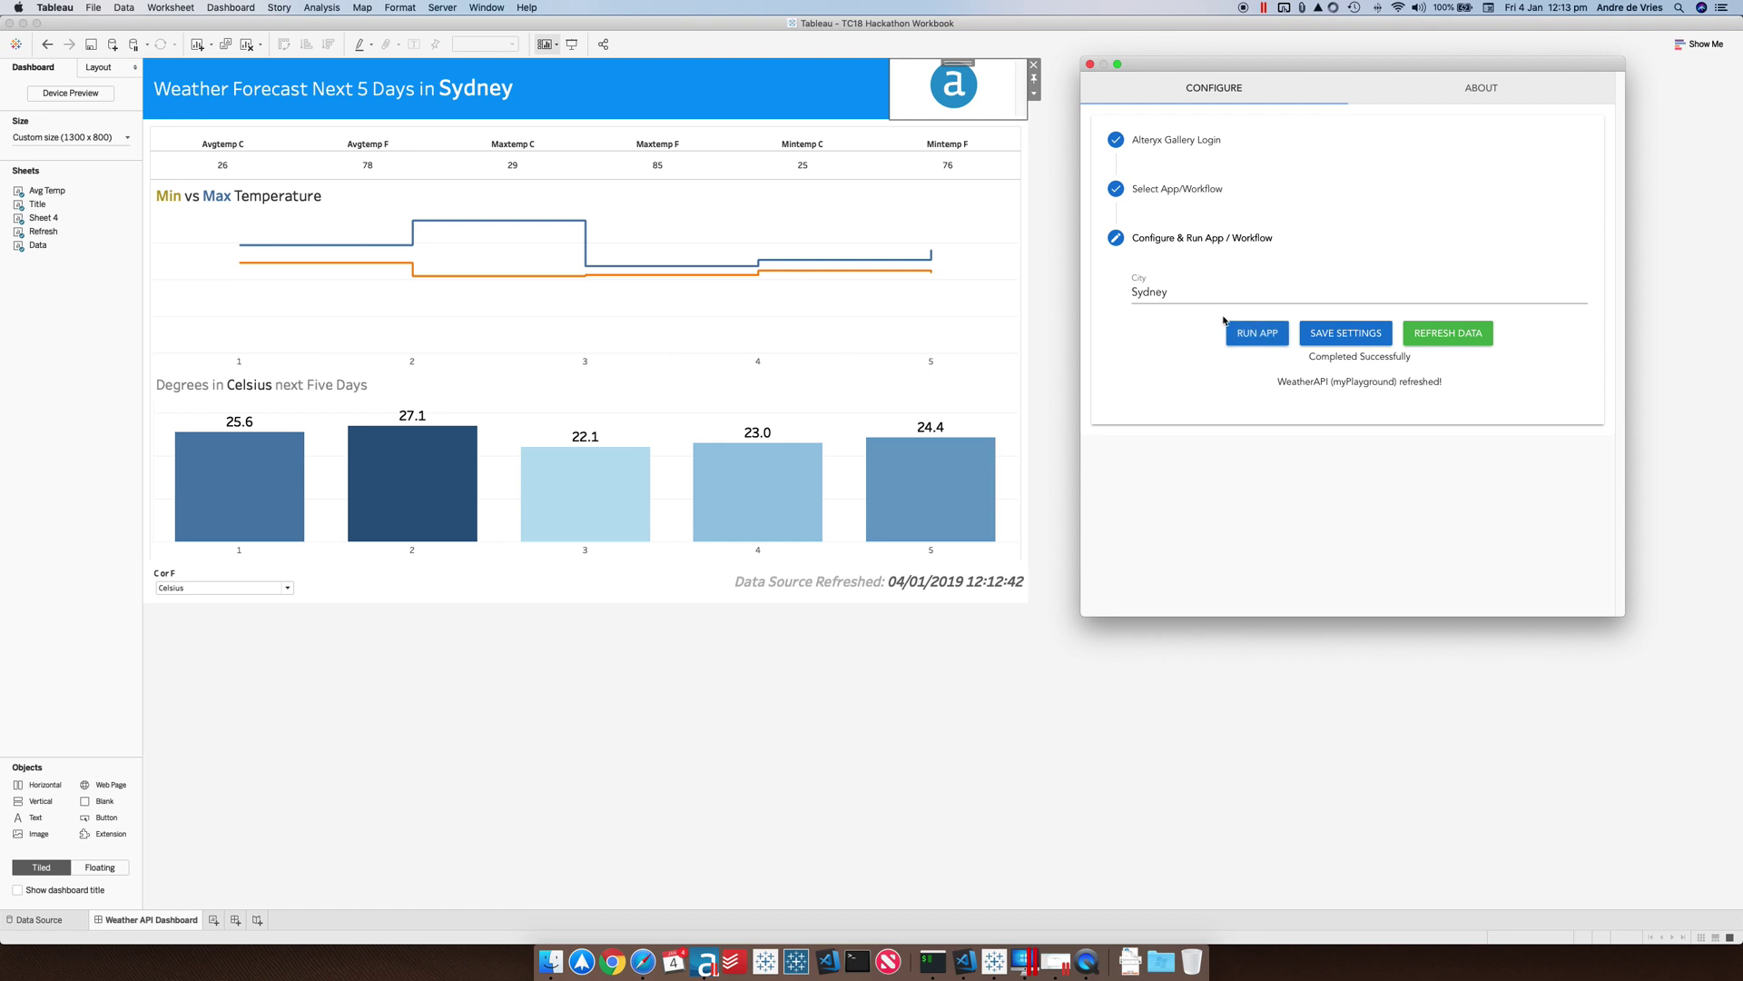
pyautogui.click(1185, 191)
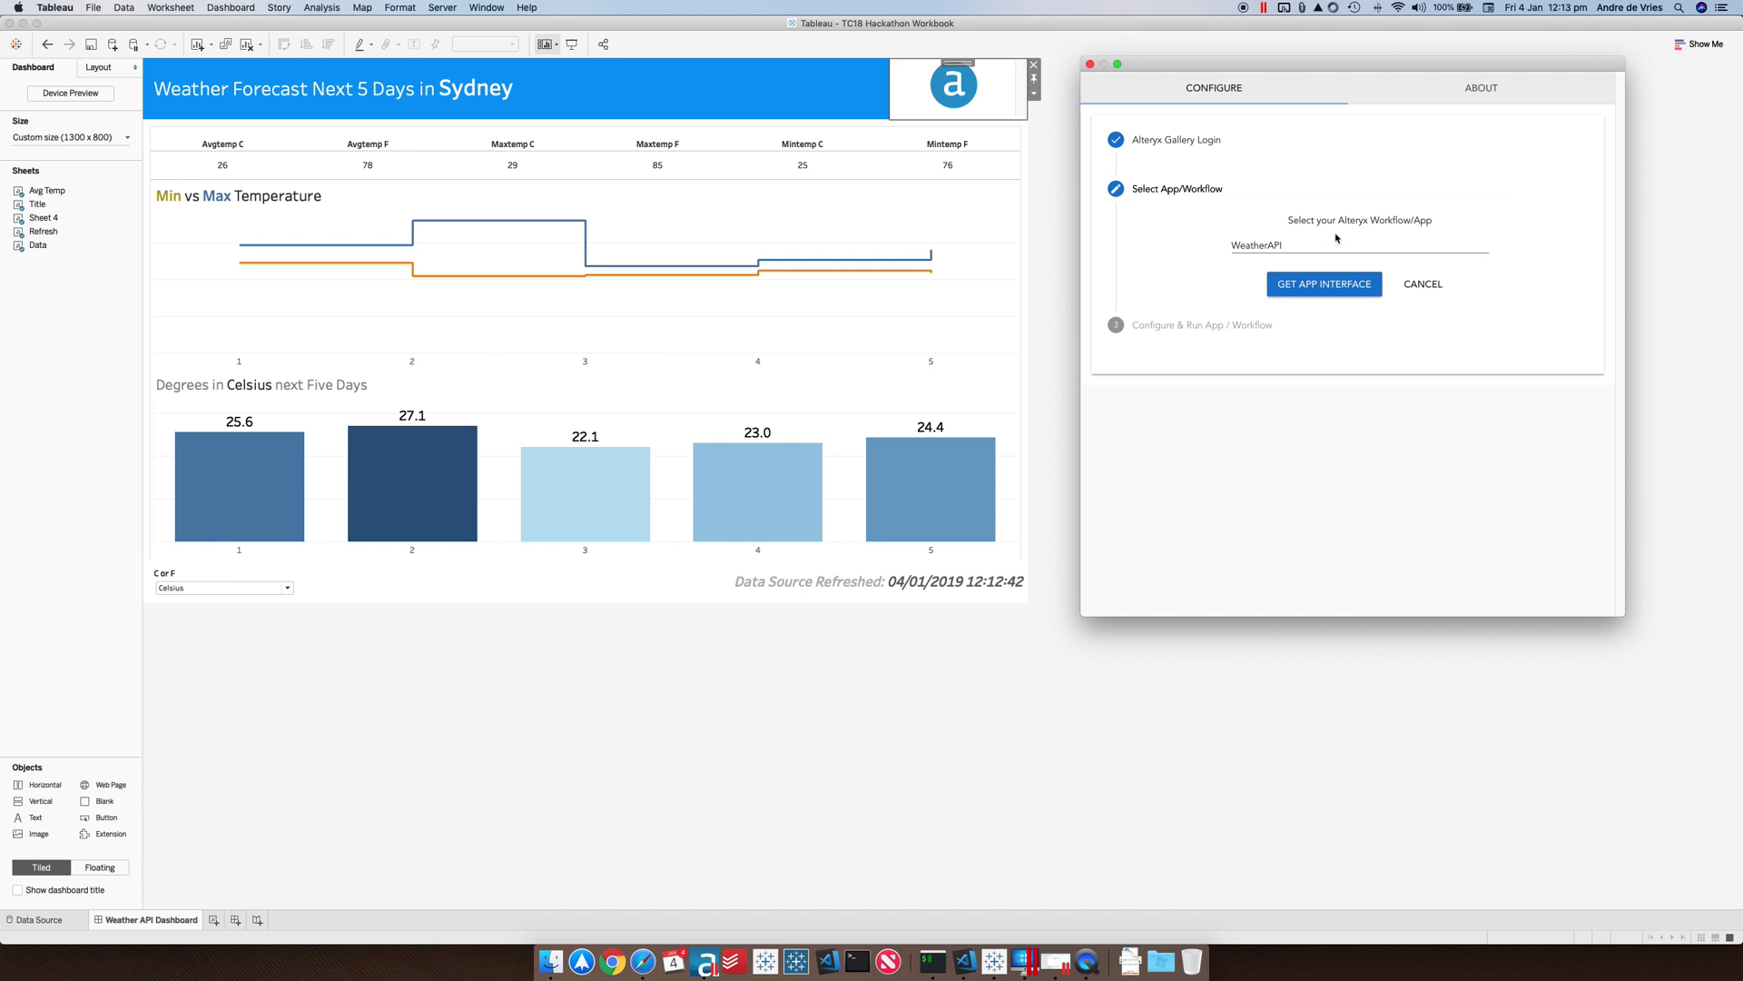
pyautogui.click(1297, 284)
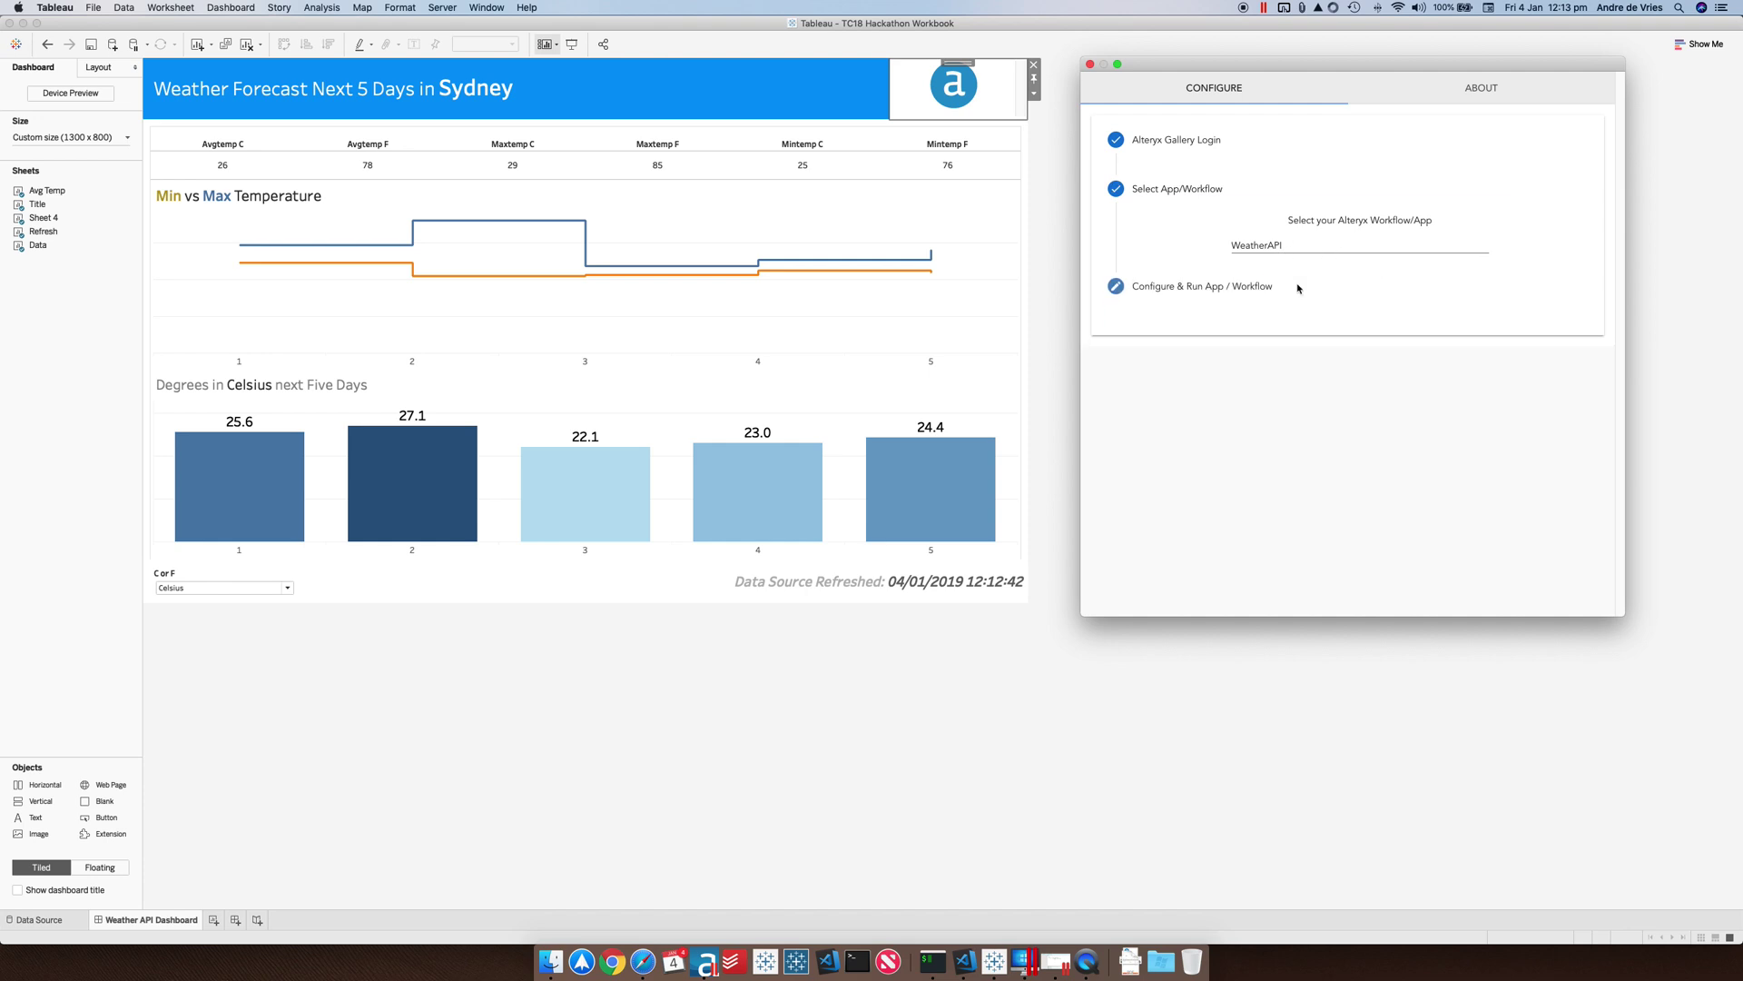
pyautogui.moveTo(1271, 294); pyautogui.dragTo(1112, 300)
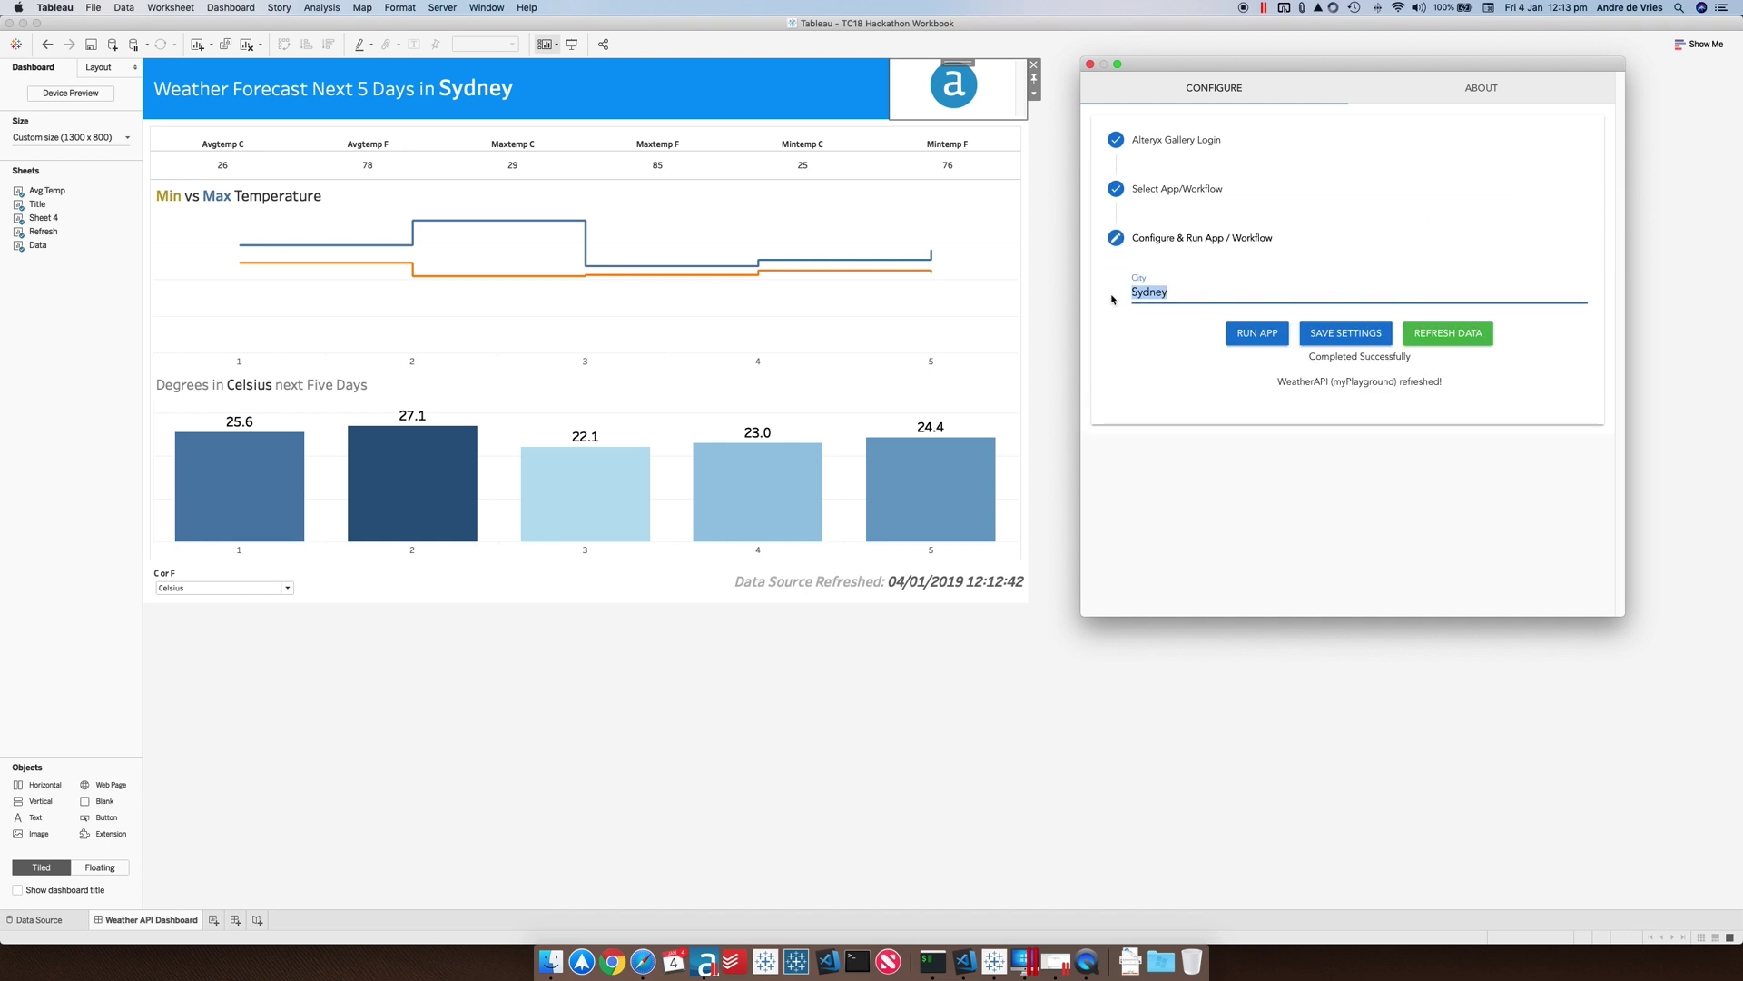
pyautogui.press('BackSpace')
pyautogui.moveTo(1234, 72); pyautogui.dragTo(1117, 181)
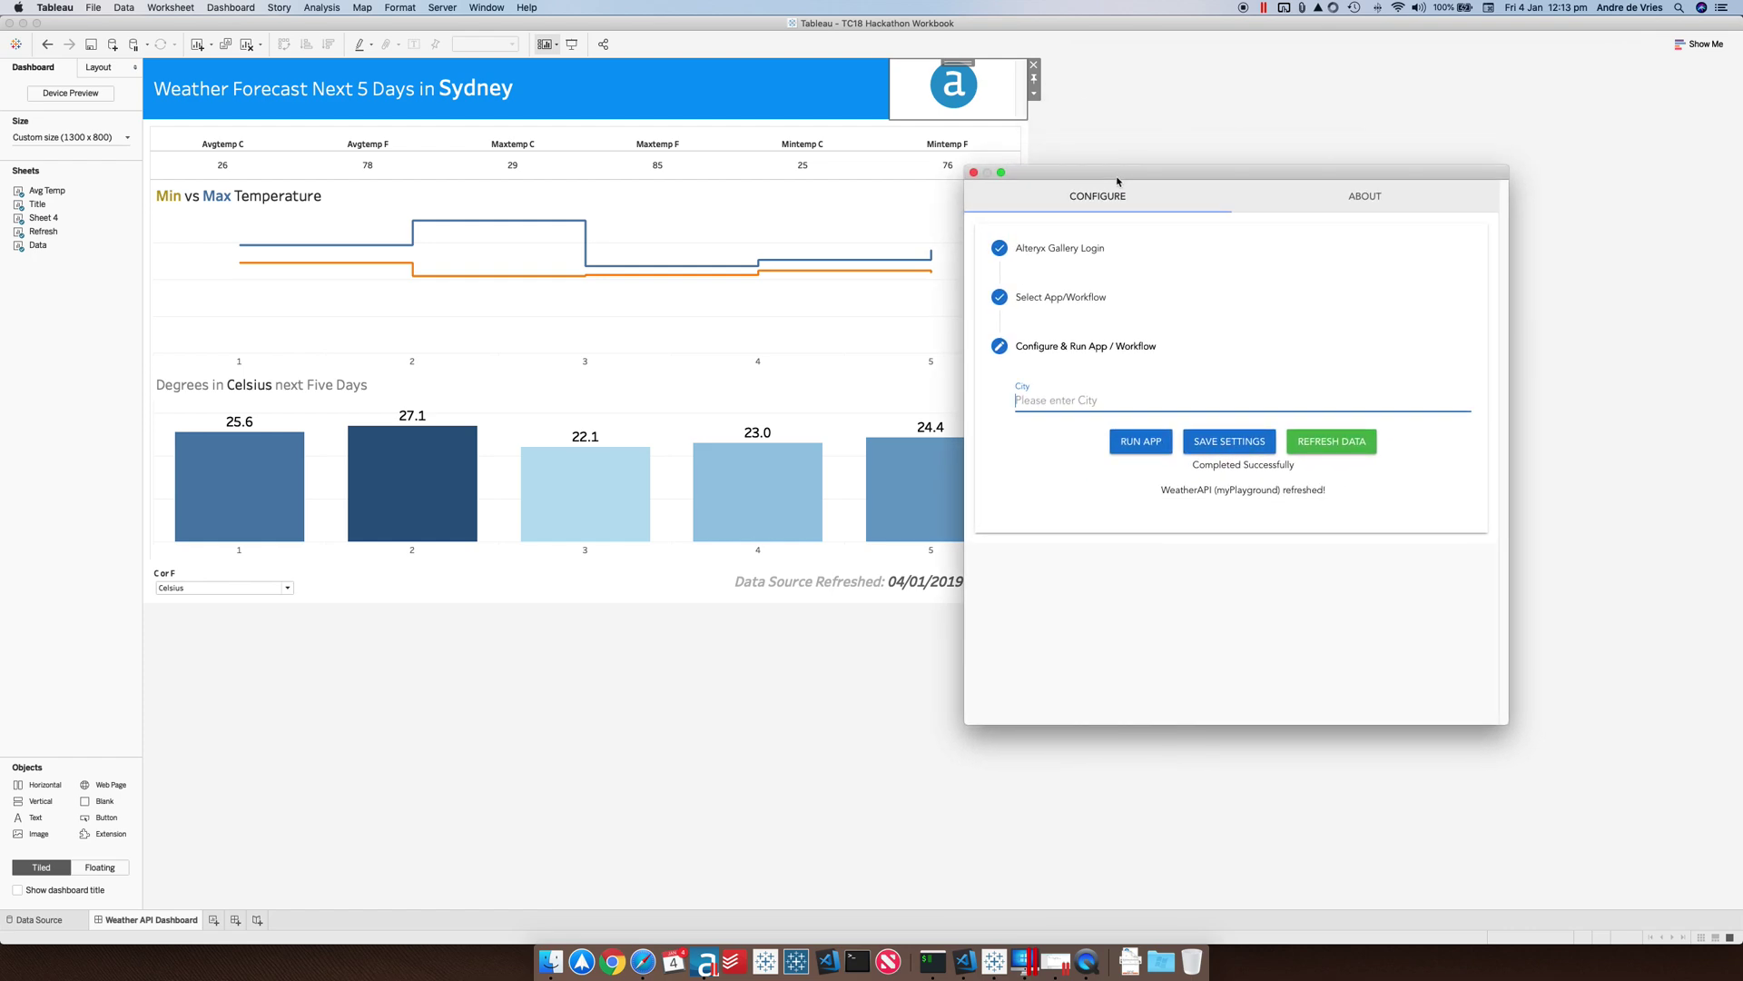
# - Reopen the Alteryx Gallery Login step and log back in to the Gallery
pyautogui.click(1207, 255)
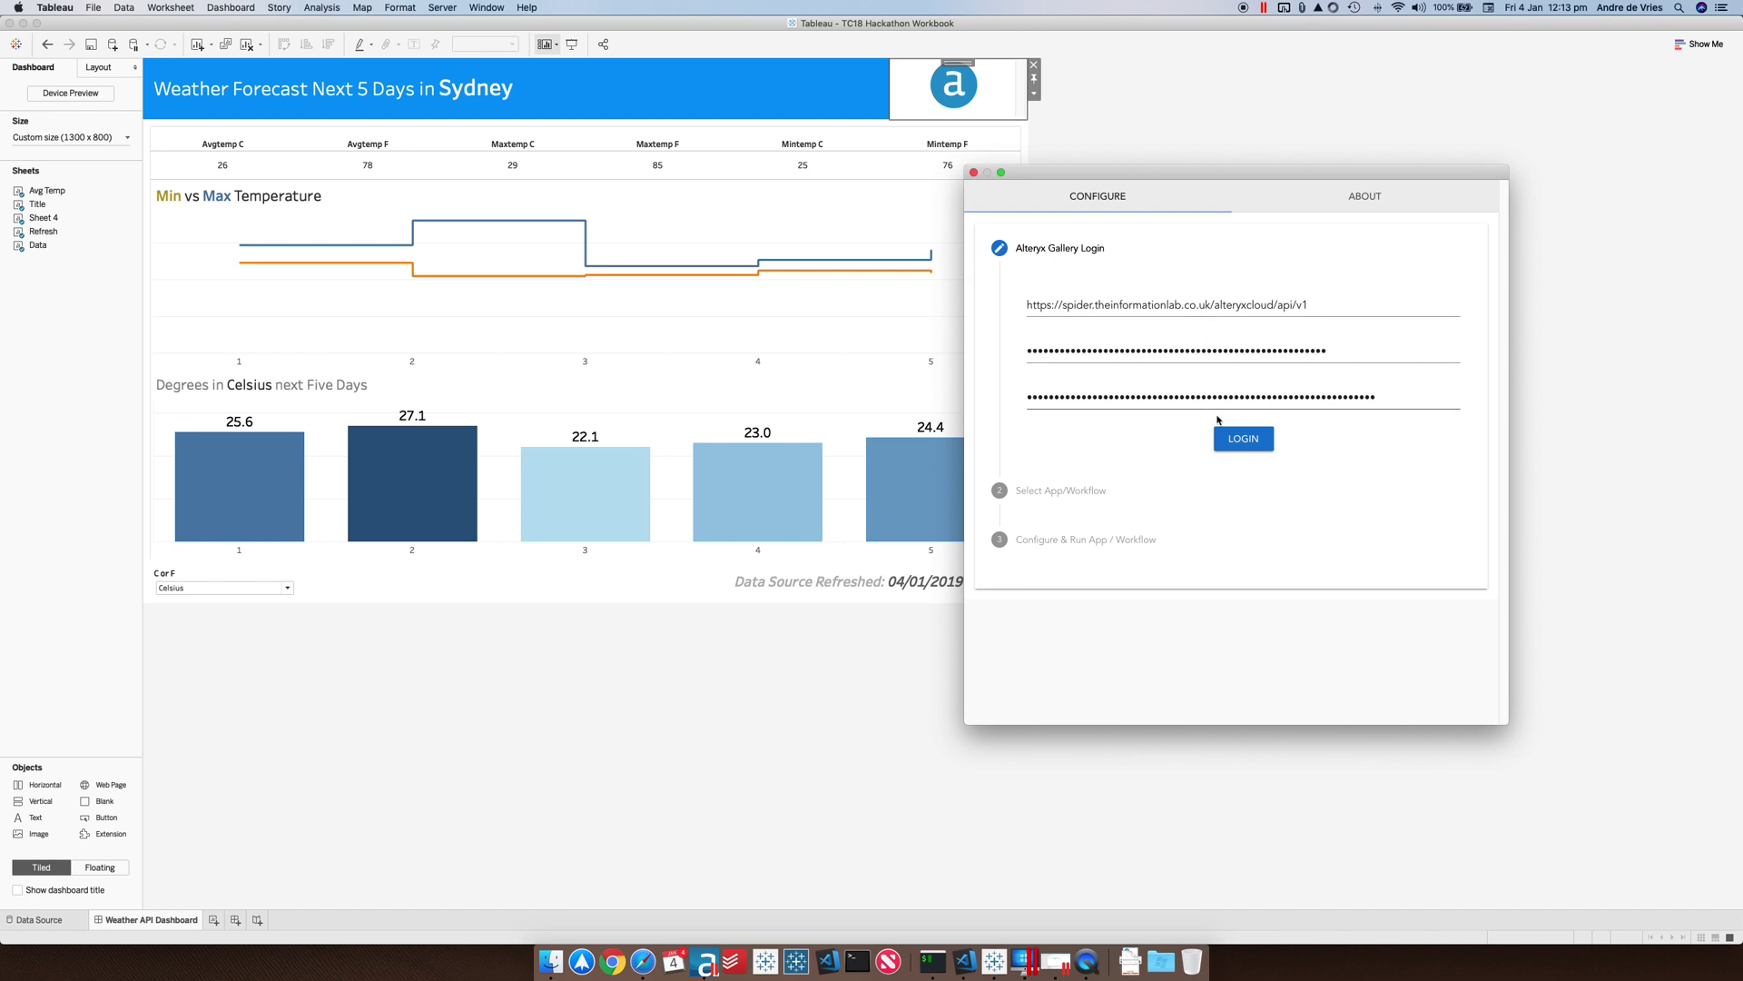
pyautogui.click(1227, 440)
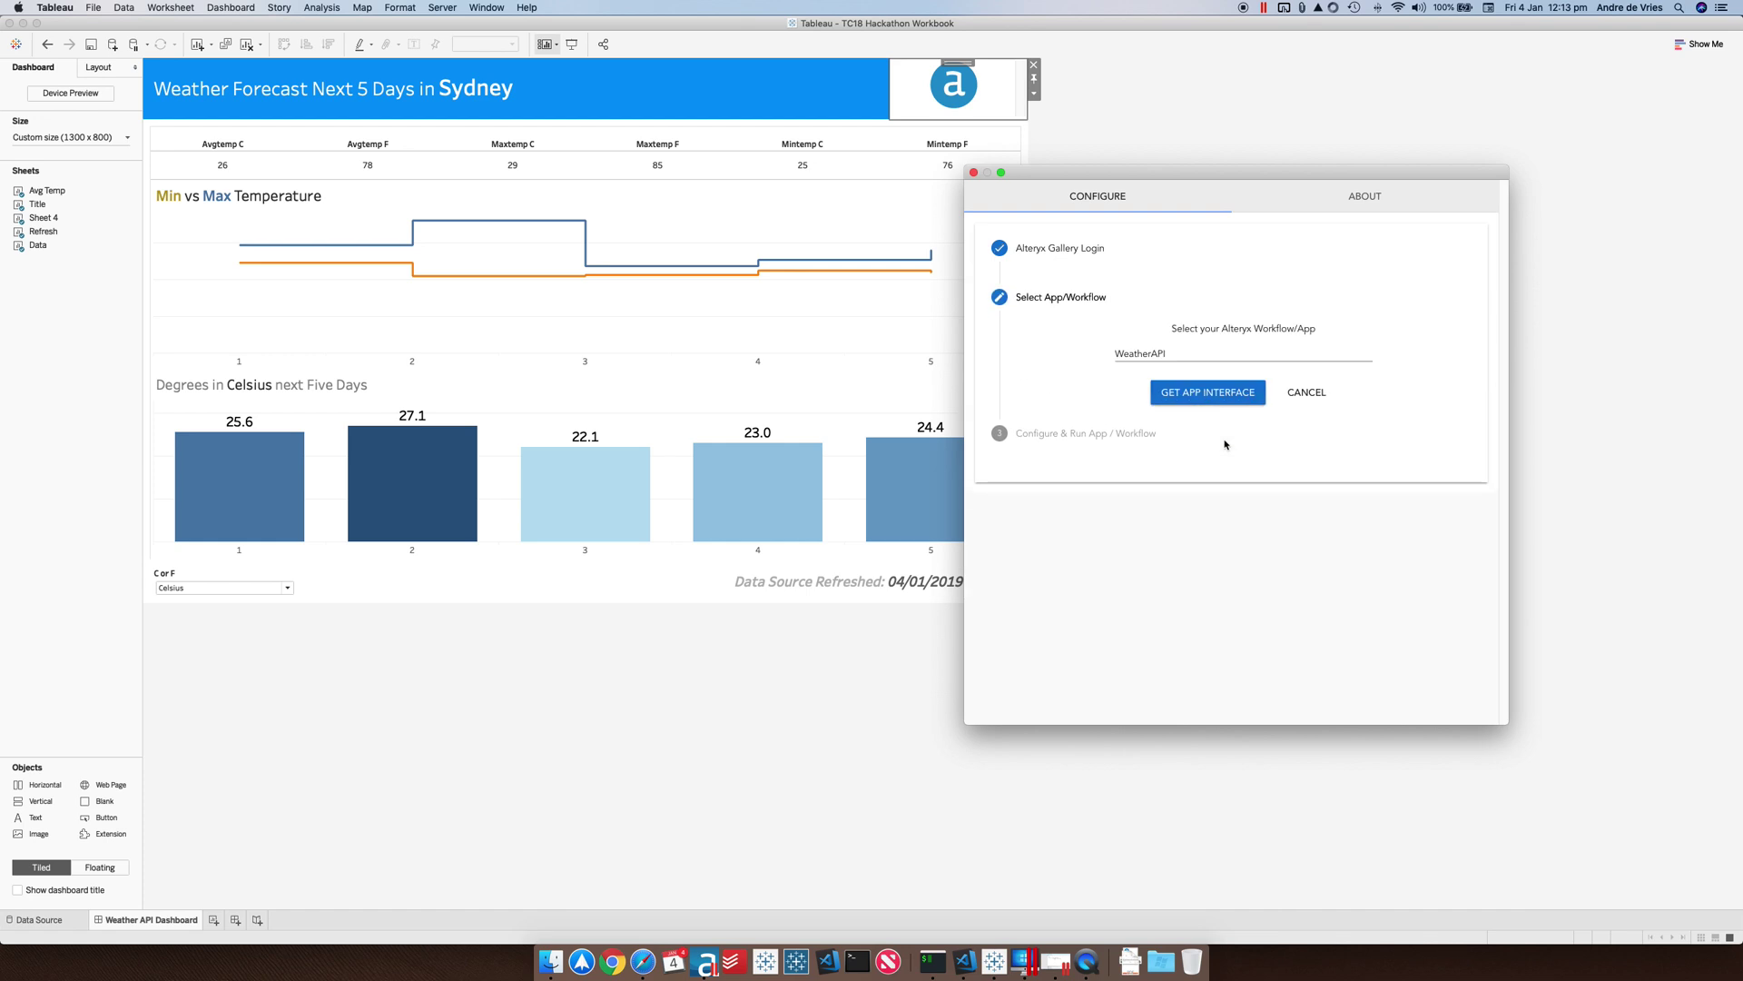